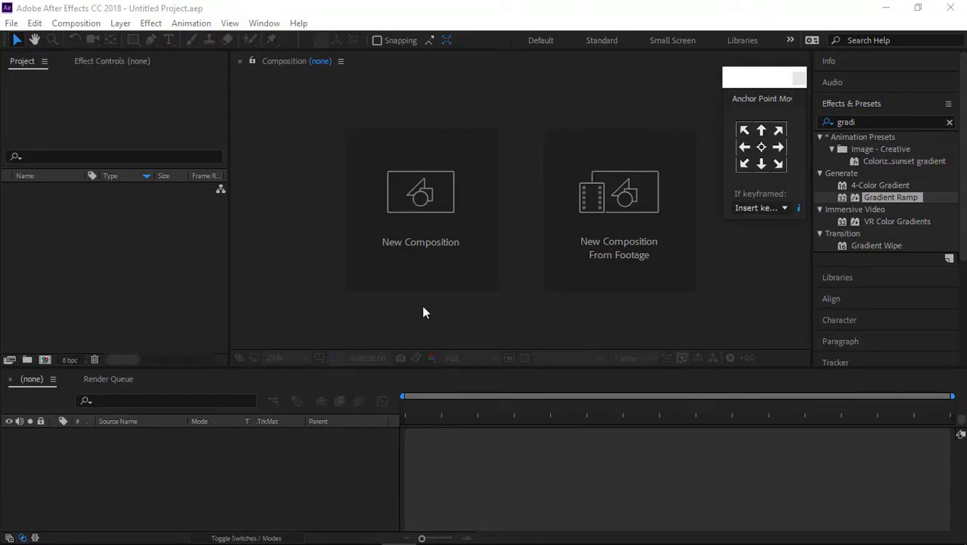
Create a 1920 x 1080 composition at 29.97 fps lasting 5 seconds and add a white solid layer to it.
{"action": "left_click", "coordinate": [420, 227]}
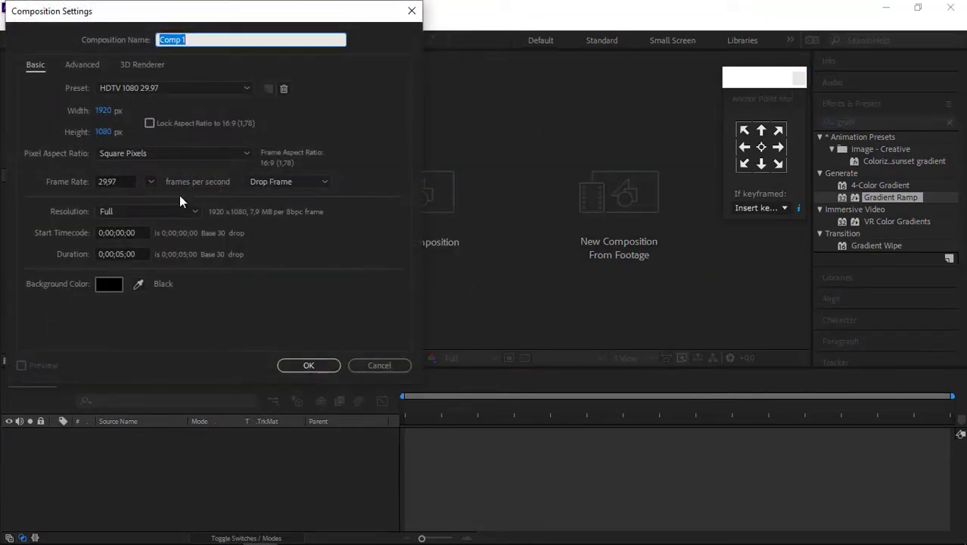
{"action": "left_click", "coordinate": [309, 365]}
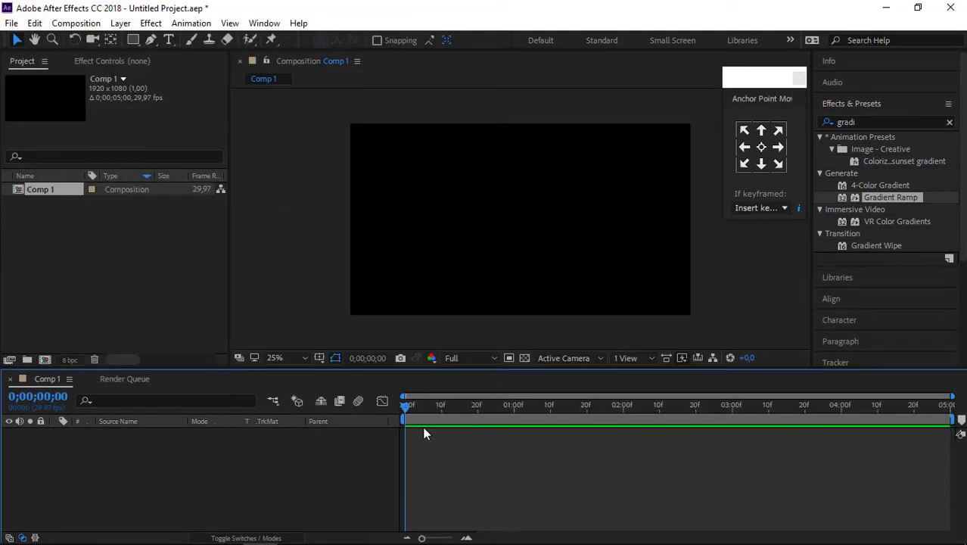
{"action": "right_click", "coordinate": [161, 456]}
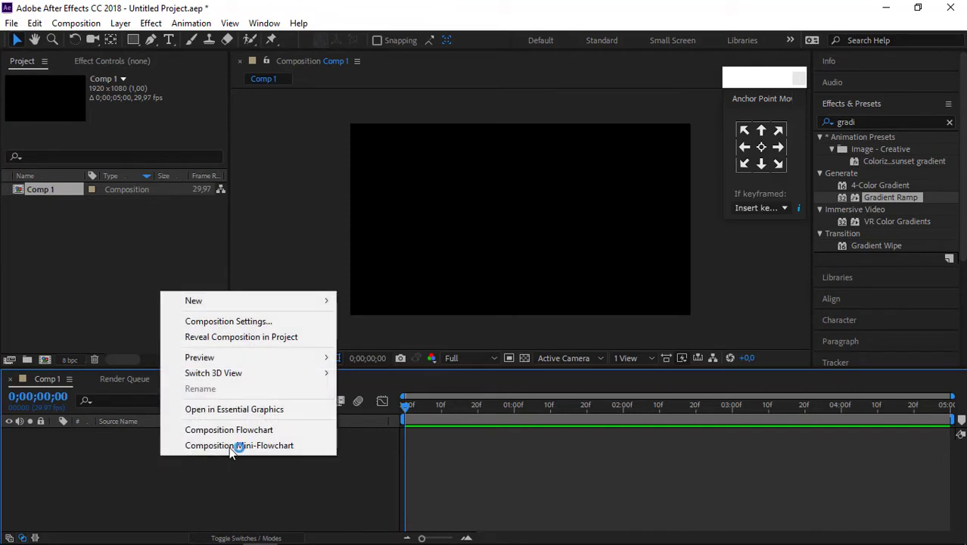
{"action": "mouse_move", "coordinate": [253, 305]}
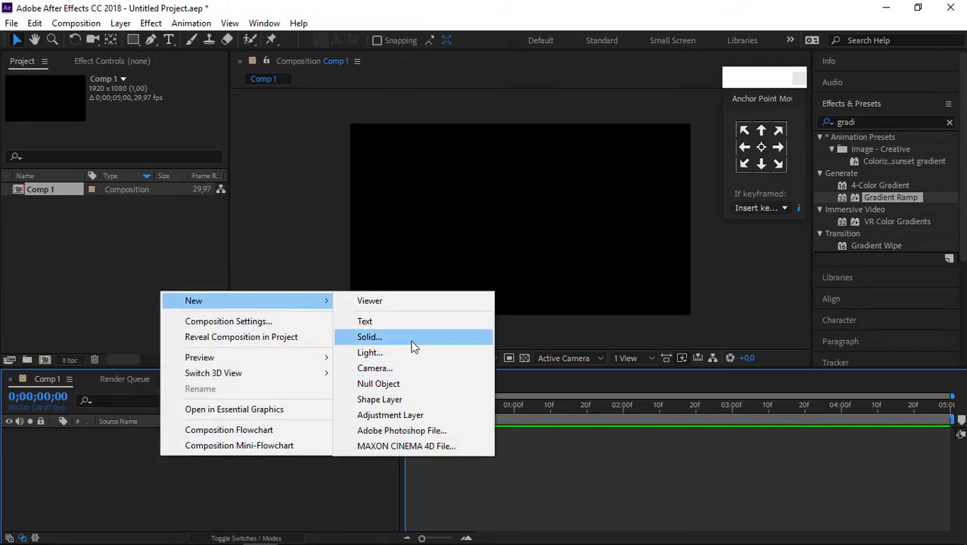
{"action": "left_click", "coordinate": [413, 344]}
{"action": "left_click", "coordinate": [221, 289]}
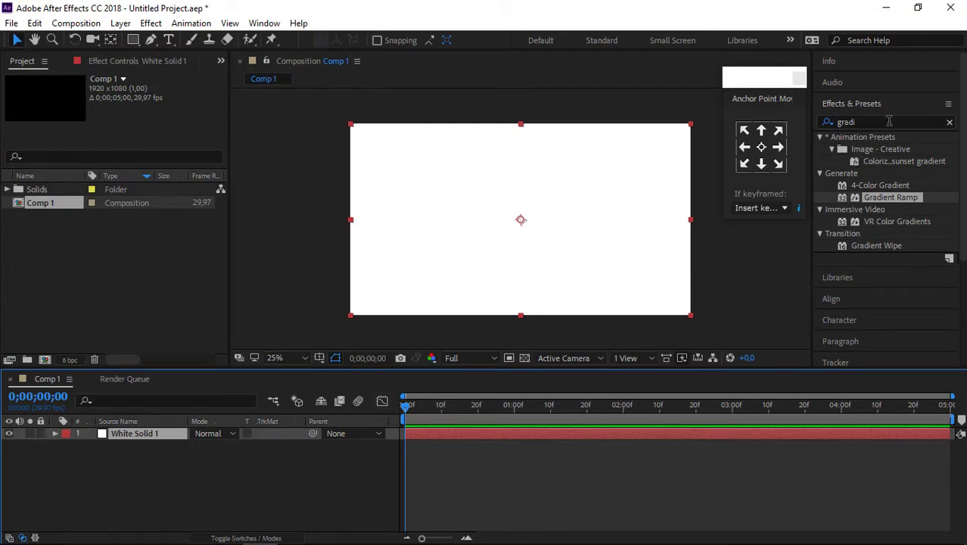
Apply the Gradient Ramp effect to the white solid, with the ramp running from the frame's top-left corner to its bottom-right corner.
{"action": "left_click", "coordinate": [949, 123]}
{"action": "type", "text": "gradian"}
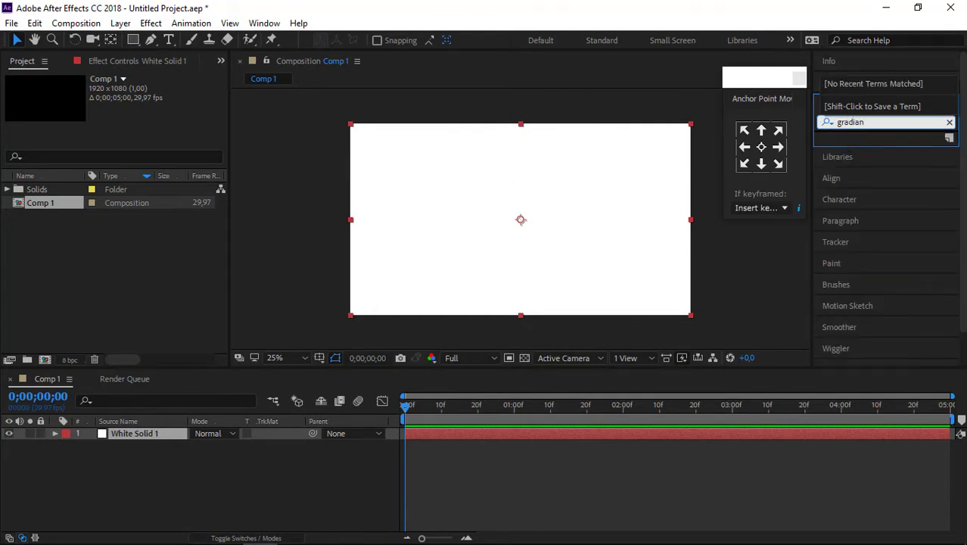
{"action": "key", "text": "BackSpace"}
{"action": "key", "text": "BackSpace"}
{"action": "left_click_drag", "start_coordinate": [897, 195], "coordinate": [146, 429]}
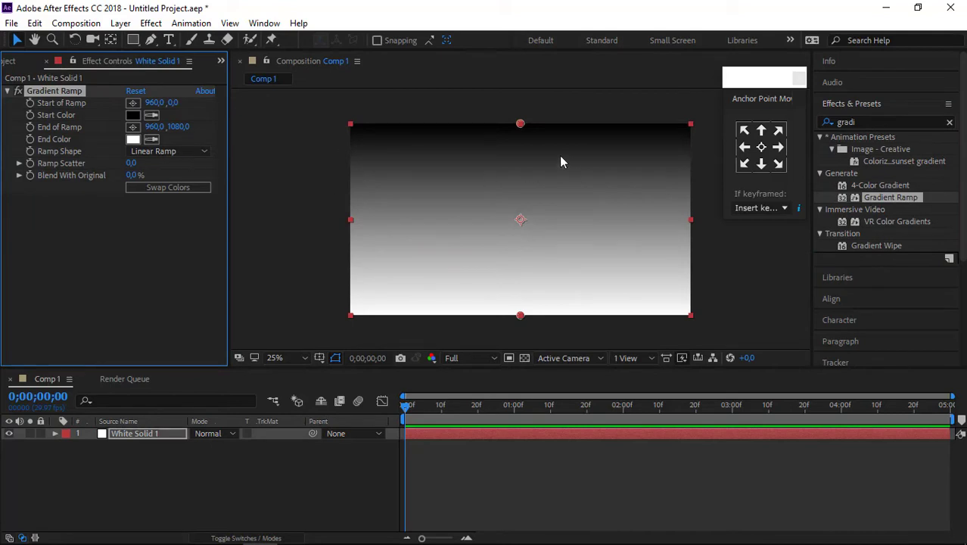
{"action": "left_click_drag", "start_coordinate": [522, 124], "coordinate": [351, 125]}
{"action": "left_click_drag", "start_coordinate": [520, 316], "coordinate": [689, 316]}
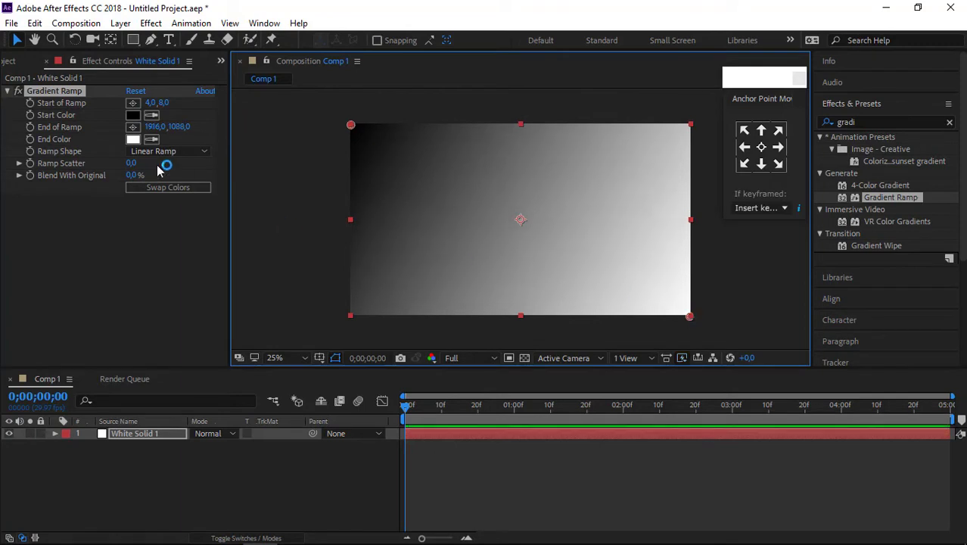
Set the gradient ramp's start color to light violet-blue B2ACFB.
{"action": "left_click", "coordinate": [133, 114]}
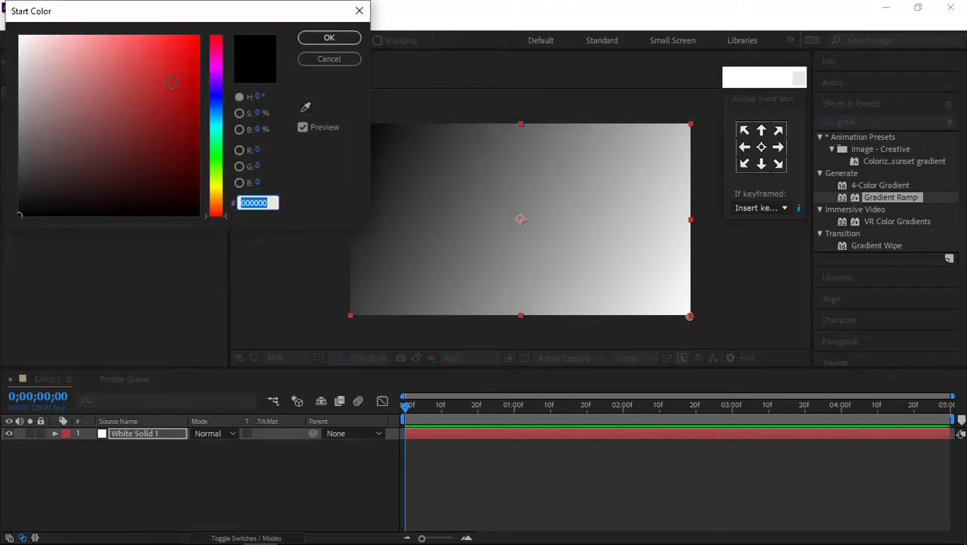
{"action": "left_click", "coordinate": [217, 100]}
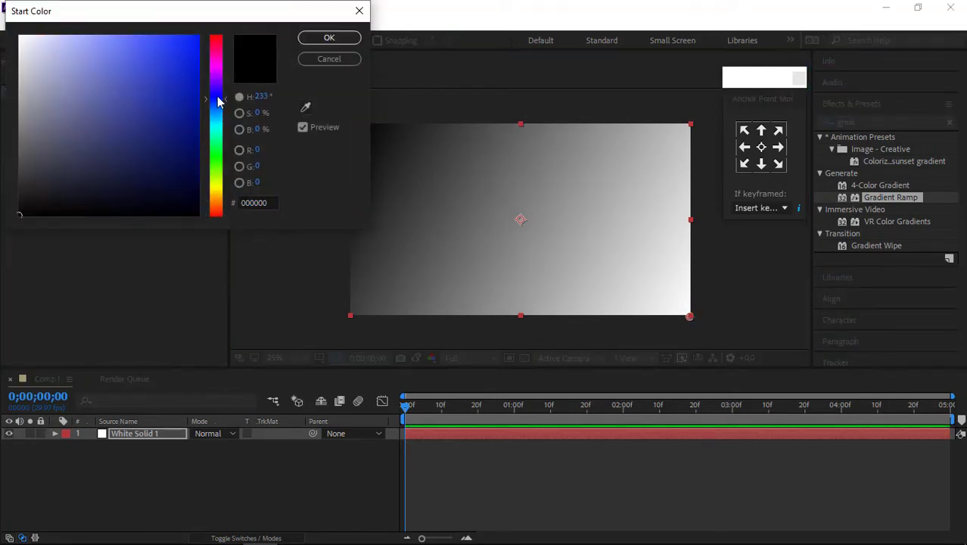
{"action": "left_click_drag", "start_coordinate": [218, 101], "coordinate": [217, 94]}
{"action": "left_click", "coordinate": [75, 37]}
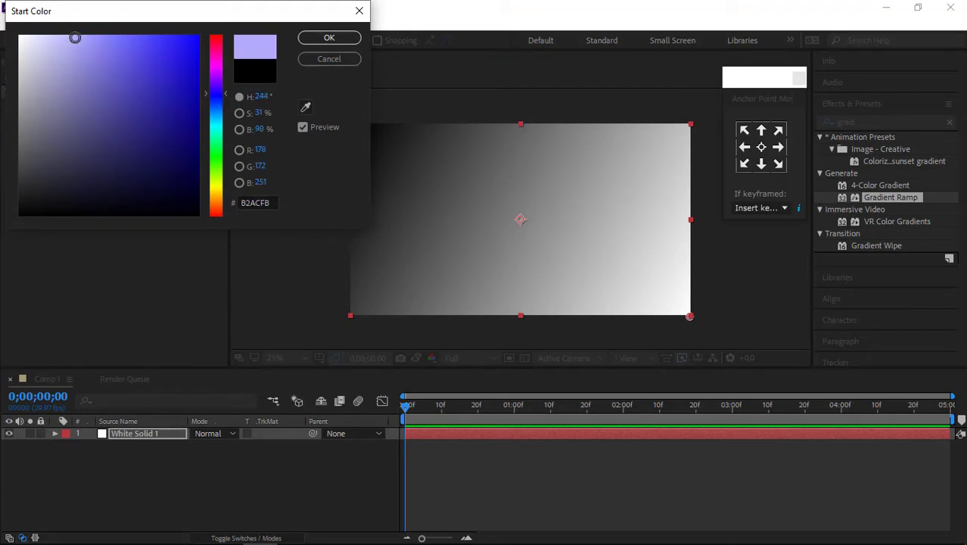
{"action": "left_click", "coordinate": [326, 42]}
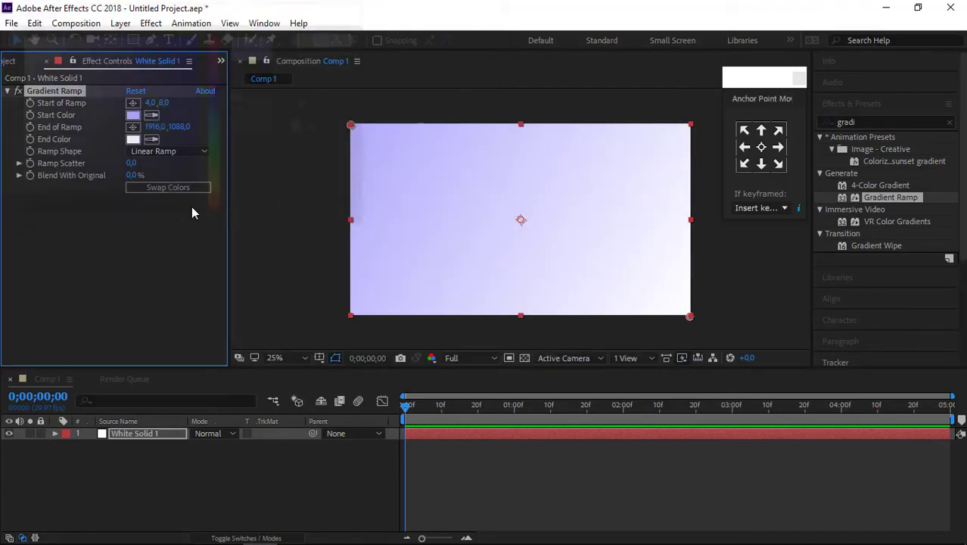
Set the gradient ramp's end color to a light magenta pink with a hue of about 295°.
{"action": "left_click", "coordinate": [133, 138]}
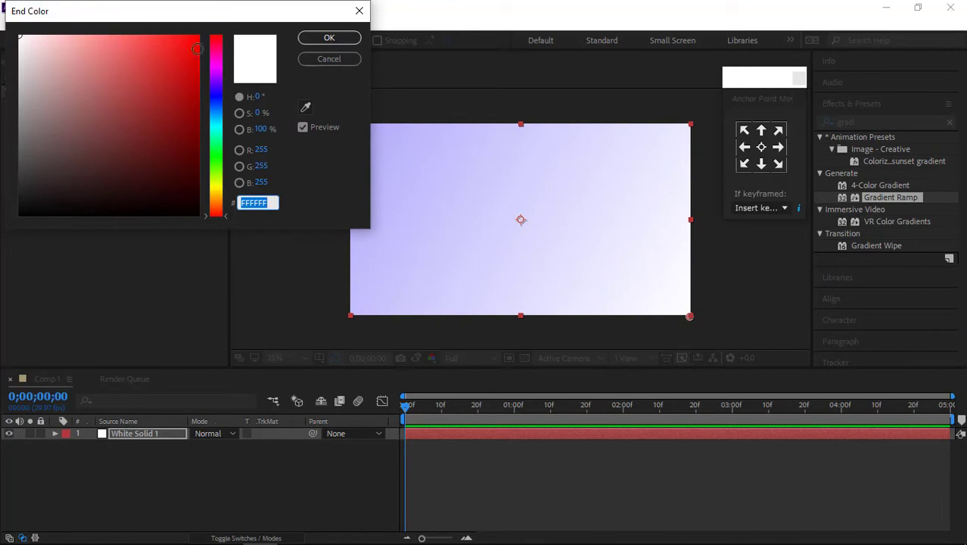
{"action": "left_click", "coordinate": [216, 68]}
{"action": "left_click", "coordinate": [94, 40]}
{"action": "left_click", "coordinate": [103, 37]}
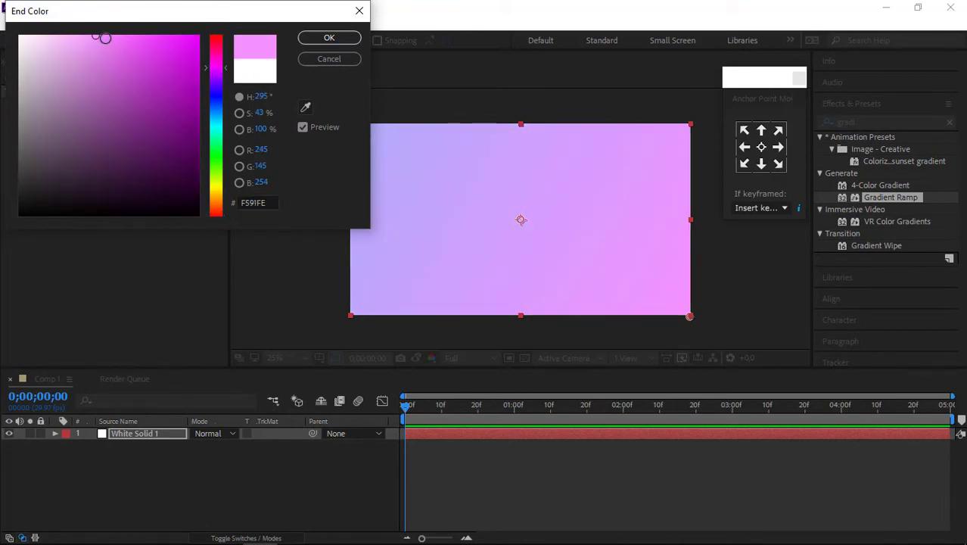
{"action": "left_click", "coordinate": [329, 39]}
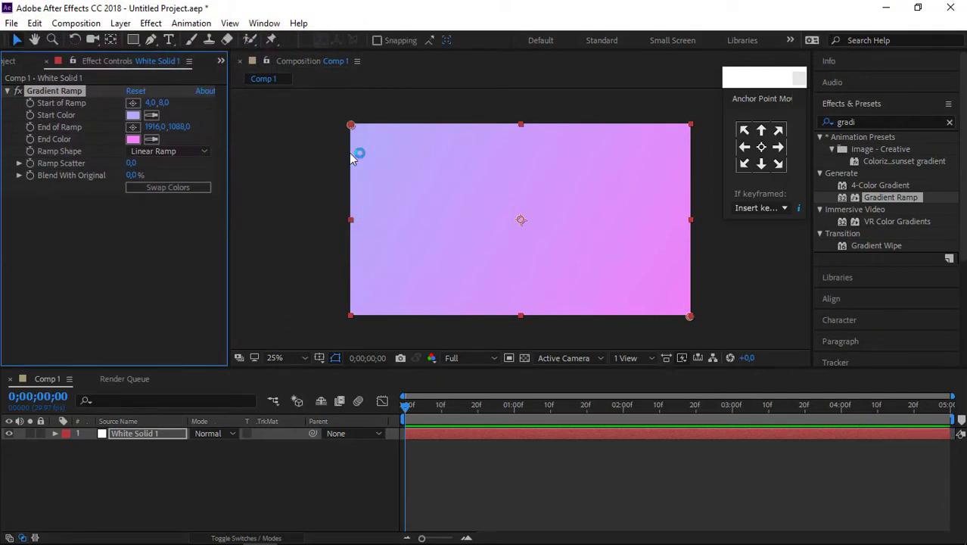
Draw a square on a new shape layer in the left part of the frame and set its fill to none.
{"action": "left_click", "coordinate": [138, 46]}
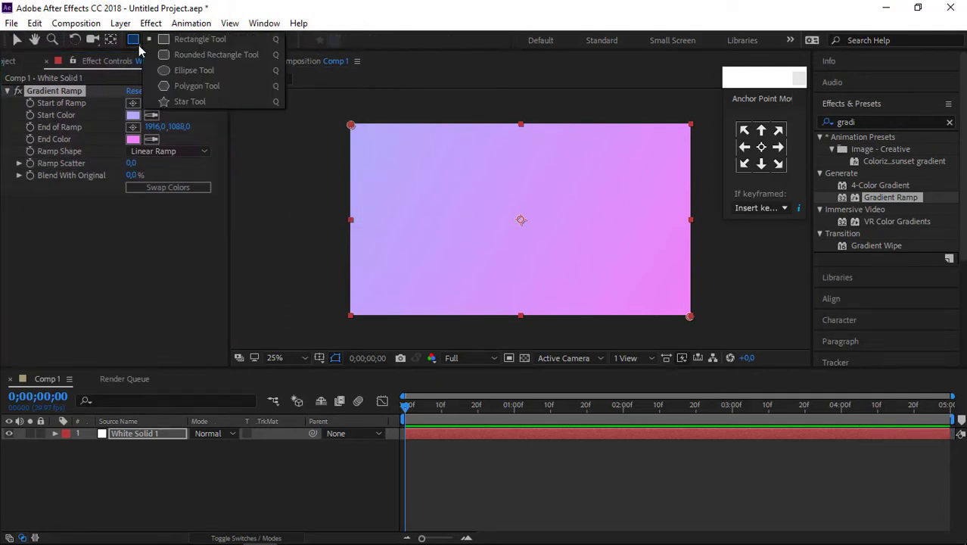
{"action": "left_click", "coordinate": [212, 44]}
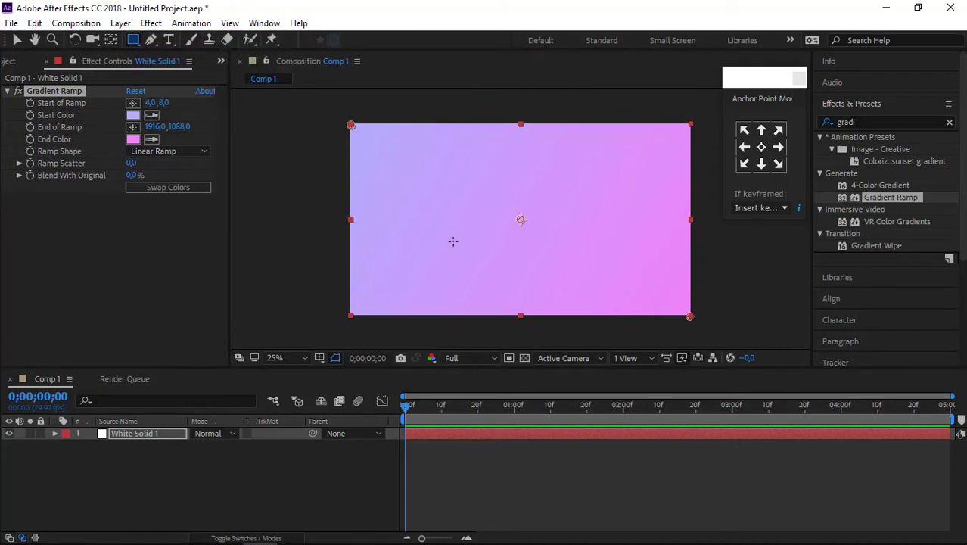
{"action": "left_click", "coordinate": [196, 472]}
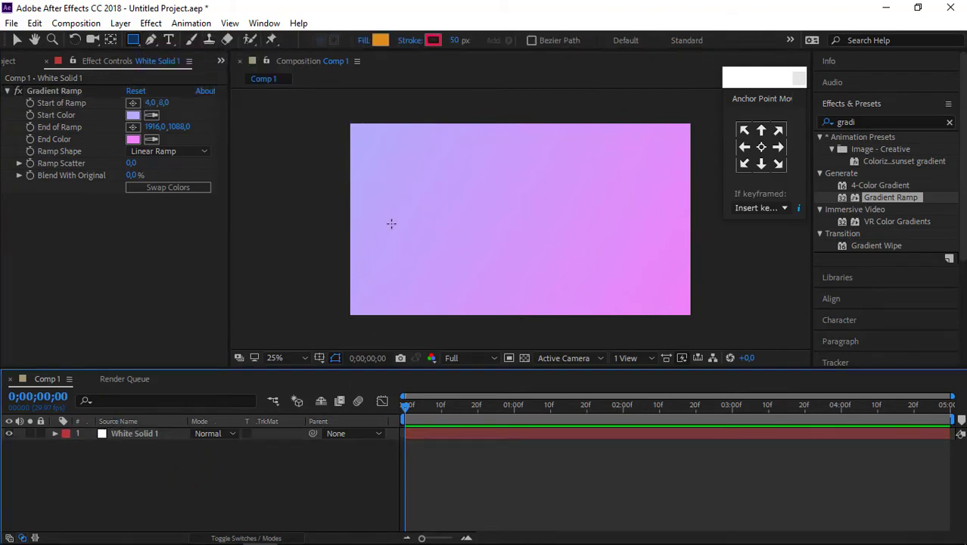
{"action": "left_click_drag", "start_coordinate": [385, 180], "coordinate": [453, 246]}
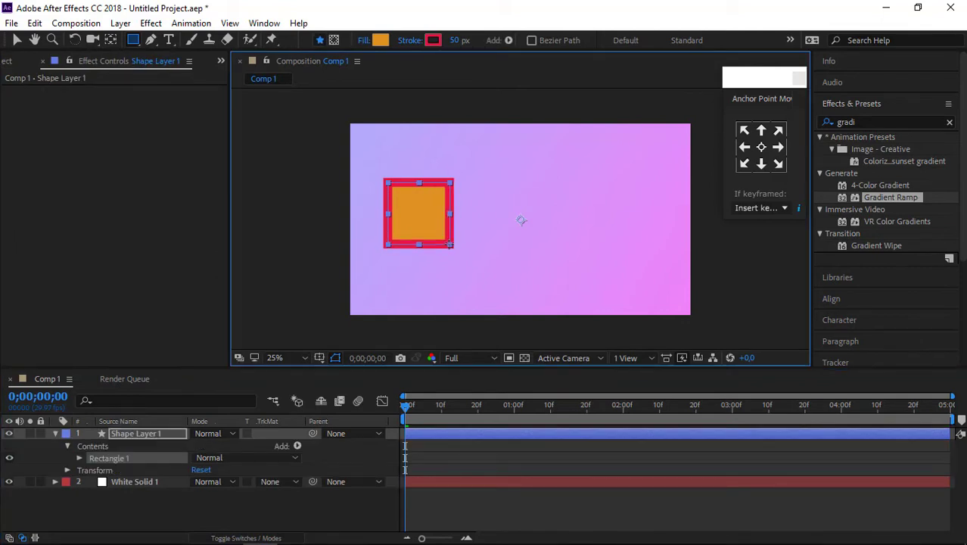
{"action": "left_click", "coordinate": [363, 41]}
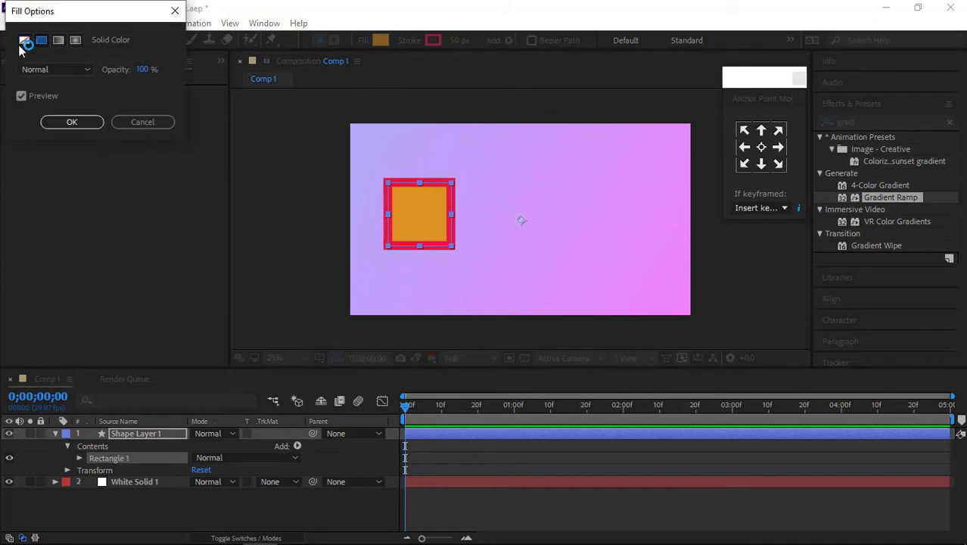
{"action": "left_click", "coordinate": [24, 39]}
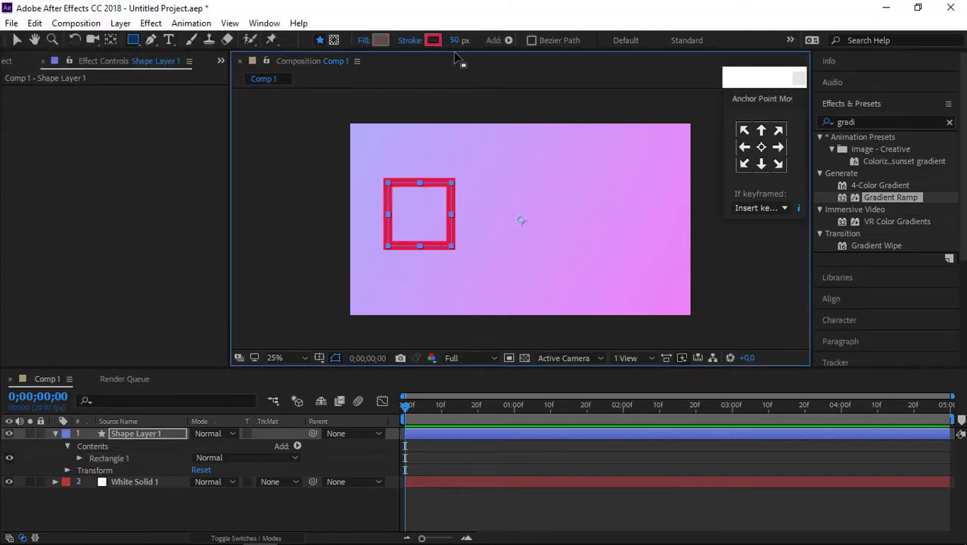
Center the shape layer vertically in the composition and move its anchor point to the middle of the square.
{"action": "left_click", "coordinate": [149, 434]}
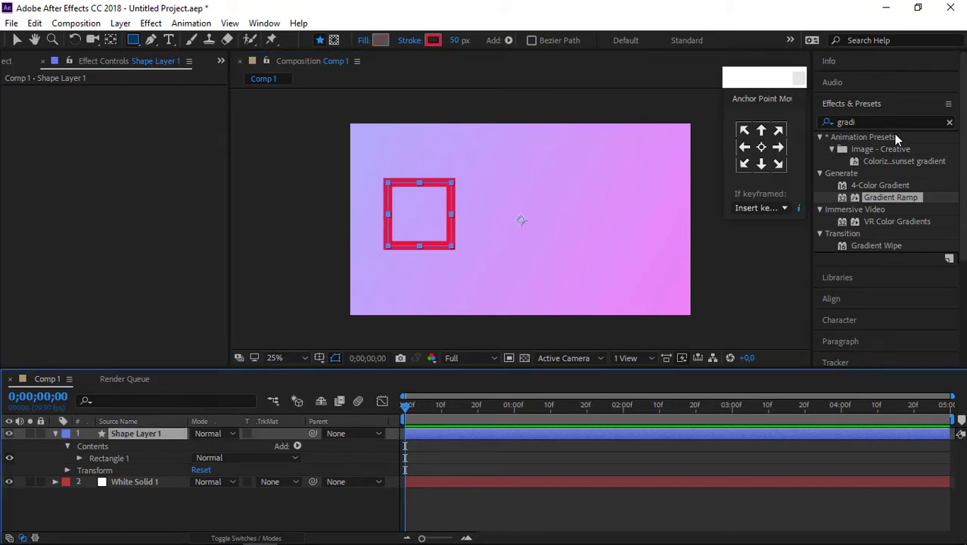
{"action": "left_click", "coordinate": [866, 300]}
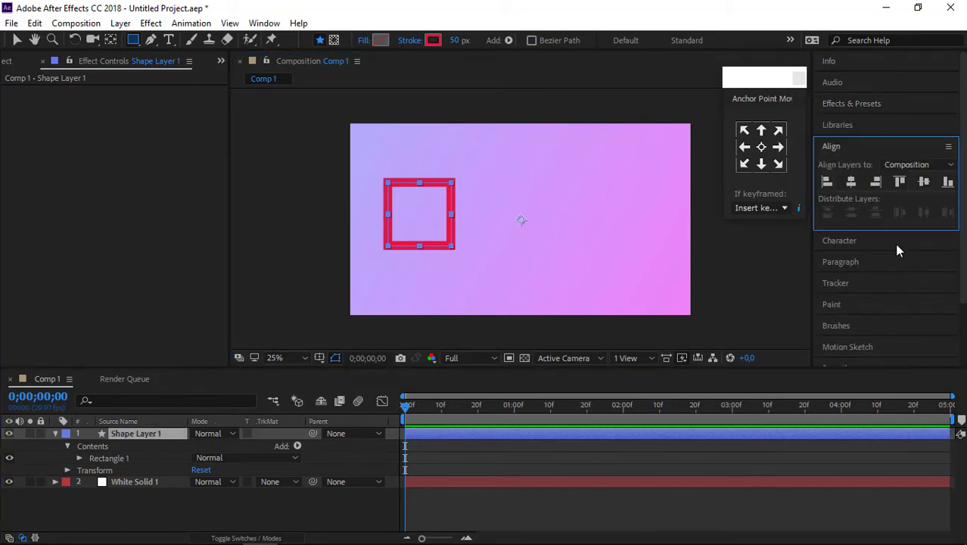
{"action": "left_click", "coordinate": [922, 182]}
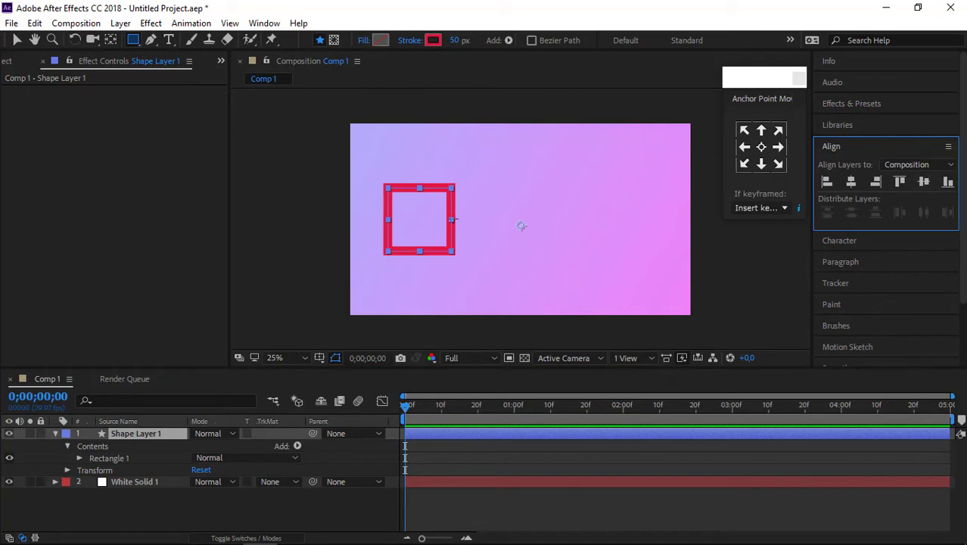
{"action": "left_click", "coordinate": [761, 147]}
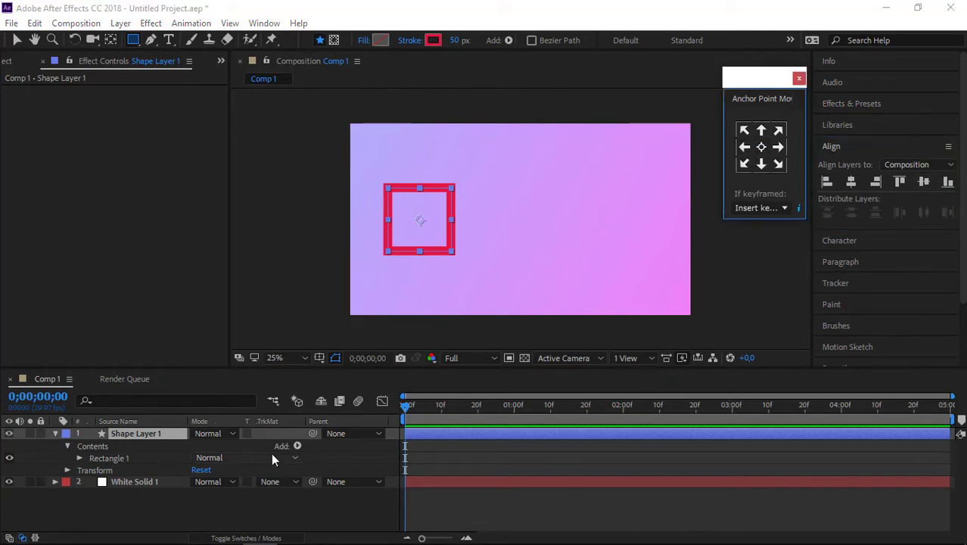
Add a Trim Paths operation to the square's shape layer.
{"action": "left_click", "coordinate": [146, 435]}
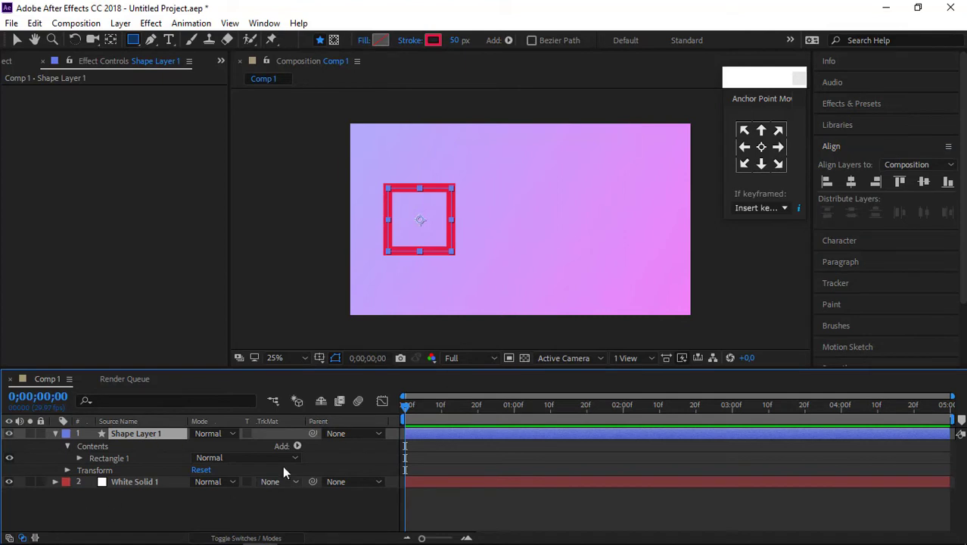
{"action": "left_click", "coordinate": [296, 445]}
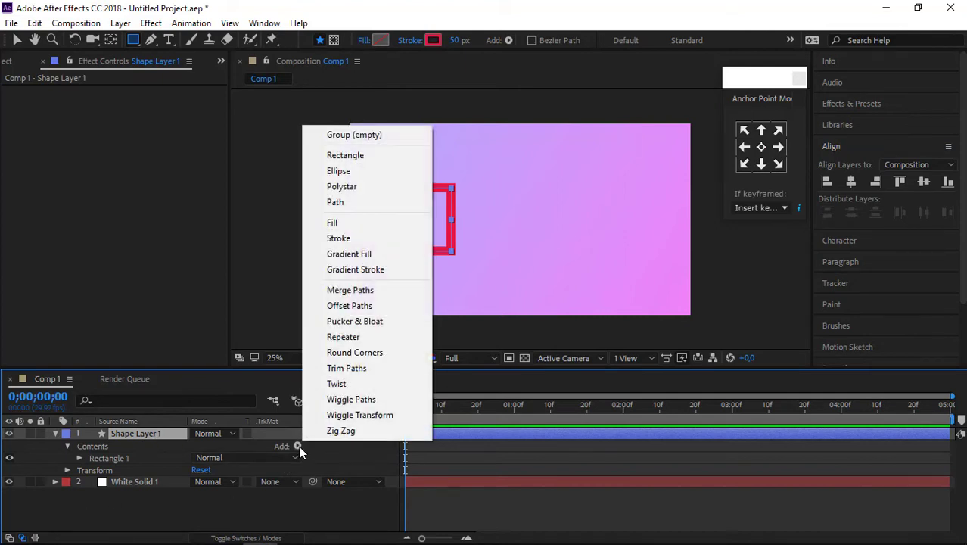
{"action": "left_click", "coordinate": [380, 371]}
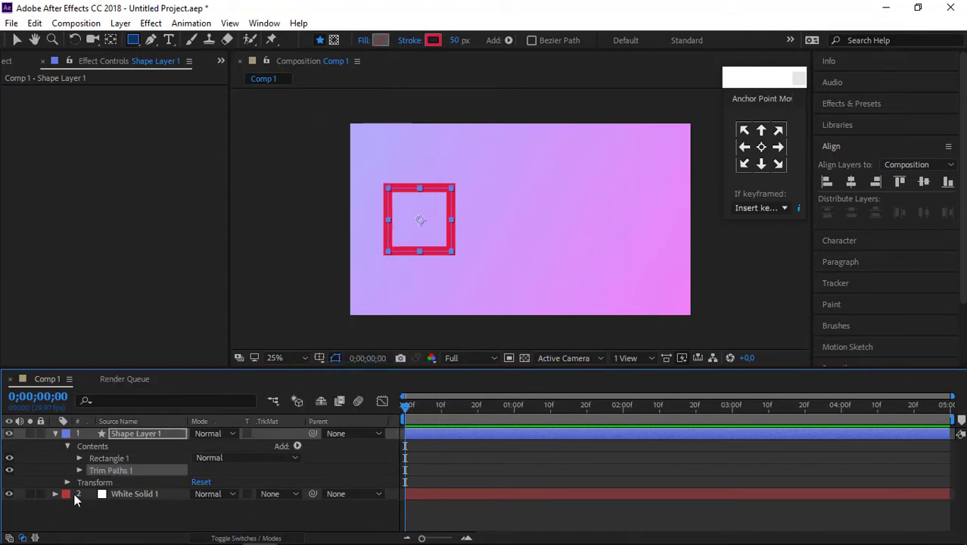
Keyframe the Trim Paths End from 0% at the first frame to 100% at about 1 second.
{"action": "left_click", "coordinate": [78, 469]}
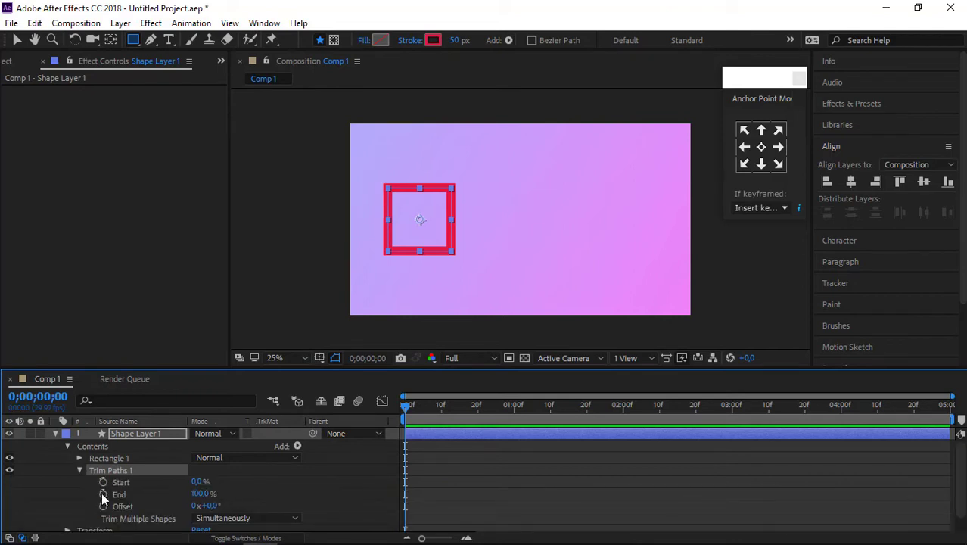
{"action": "left_click", "coordinate": [103, 494]}
{"action": "left_click_drag", "start_coordinate": [407, 493], "coordinate": [517, 493]}
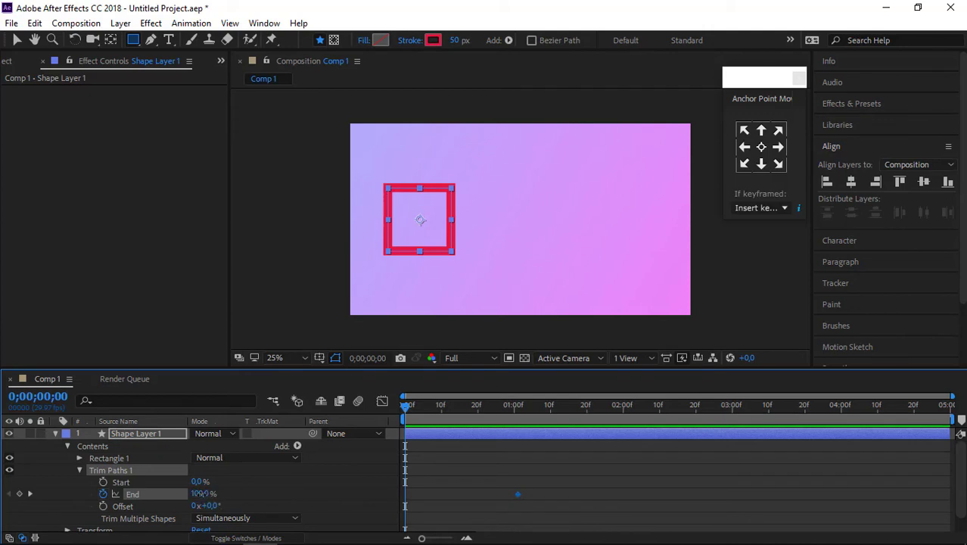
{"action": "left_click", "coordinate": [204, 493]}
{"action": "type", "text": "0"}
{"action": "key", "text": "Return"}
Keyframe the Trim Paths Start from 0% at 0;00;00;10 to 100% at 0;00;01;10.
{"action": "left_click_drag", "start_coordinate": [403, 403], "coordinate": [440, 412]}
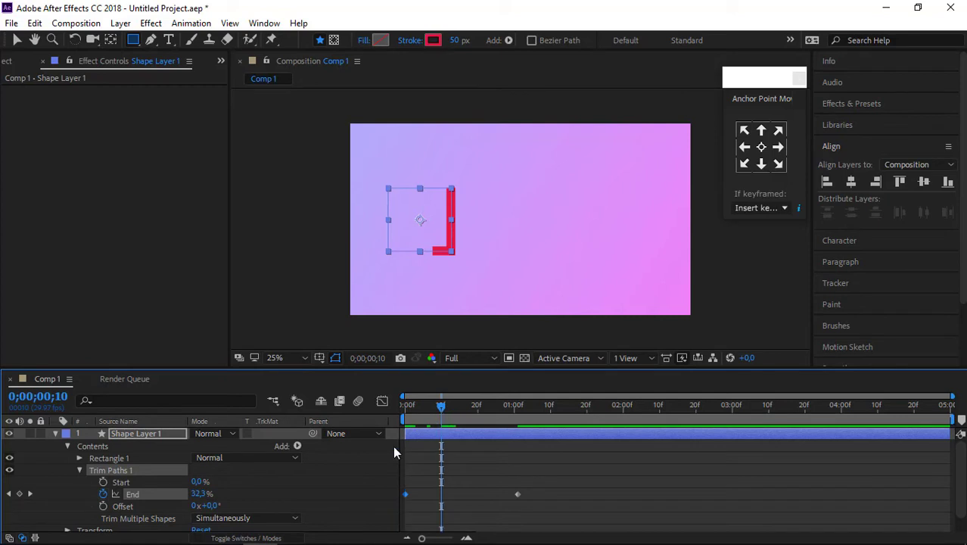
{"action": "left_click", "coordinate": [104, 482]}
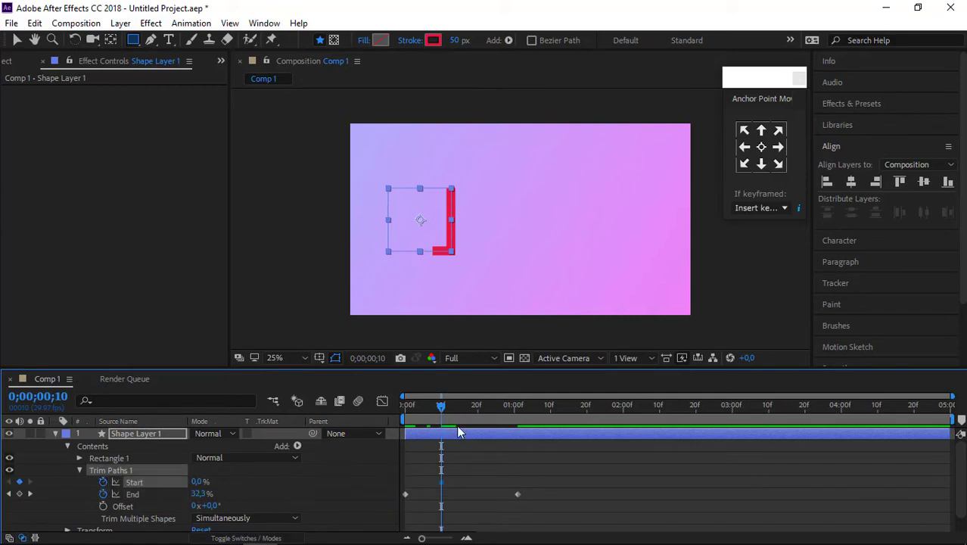
{"action": "left_click_drag", "start_coordinate": [437, 404], "coordinate": [547, 422]}
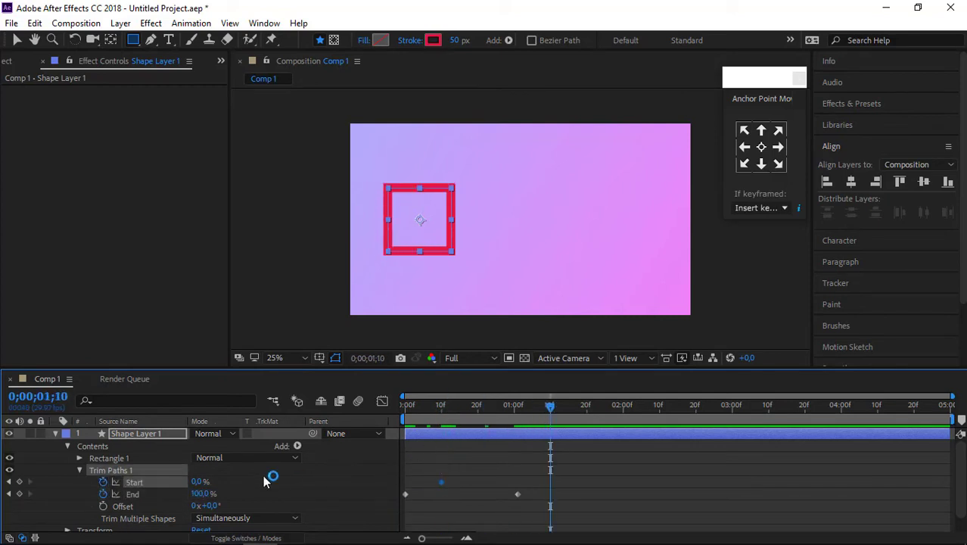
{"action": "left_click", "coordinate": [198, 482]}
{"action": "type", "text": "100"}
{"action": "key", "text": "Return"}
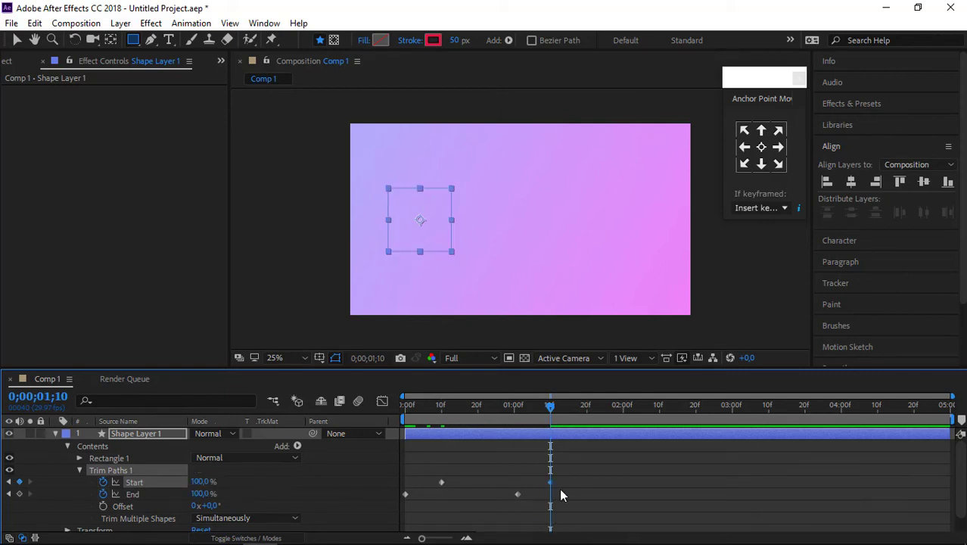
Apply Easy Ease to all Trim Paths Start and End keyframes of the square and preview the animation from the first frame.
{"action": "left_click_drag", "start_coordinate": [564, 500], "coordinate": [397, 472]}
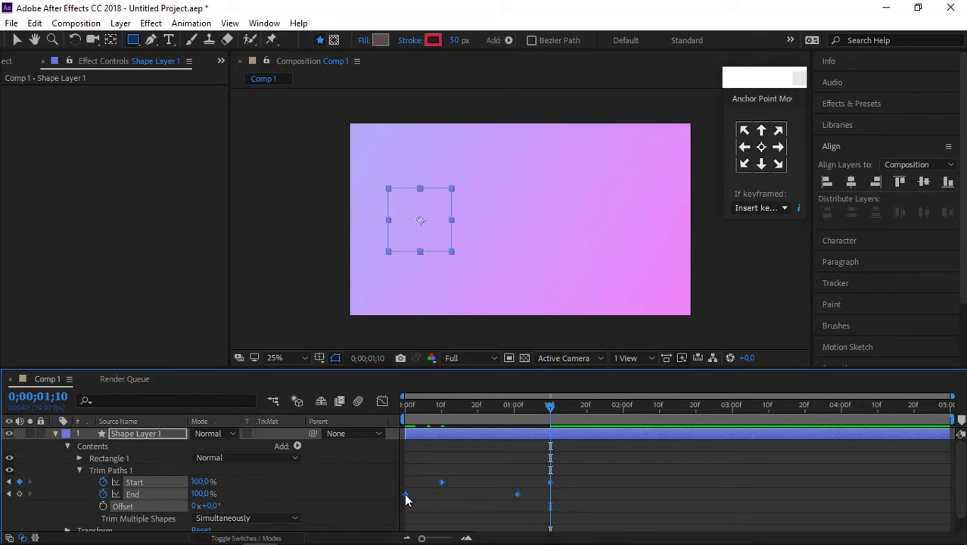
{"action": "right_click", "coordinate": [404, 493]}
{"action": "mouse_move", "coordinate": [475, 482]}
{"action": "left_click", "coordinate": [628, 390]}
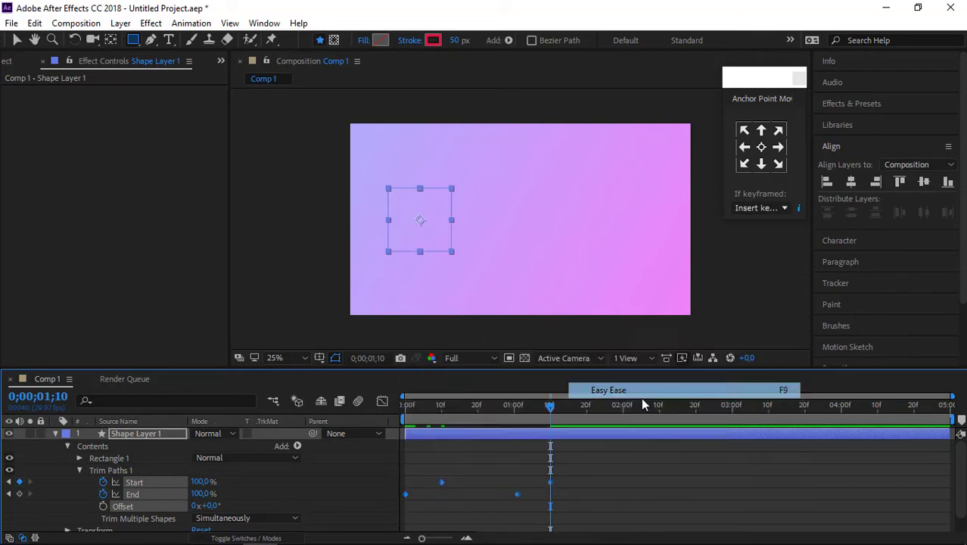
{"action": "mouse_move", "coordinate": [513, 409]}
{"action": "left_mouse_down"}
{"action": "mouse_move", "coordinate": [401, 431]}
{"action": "mouse_move", "coordinate": [399, 442]}
{"action": "left_mouse_up"}
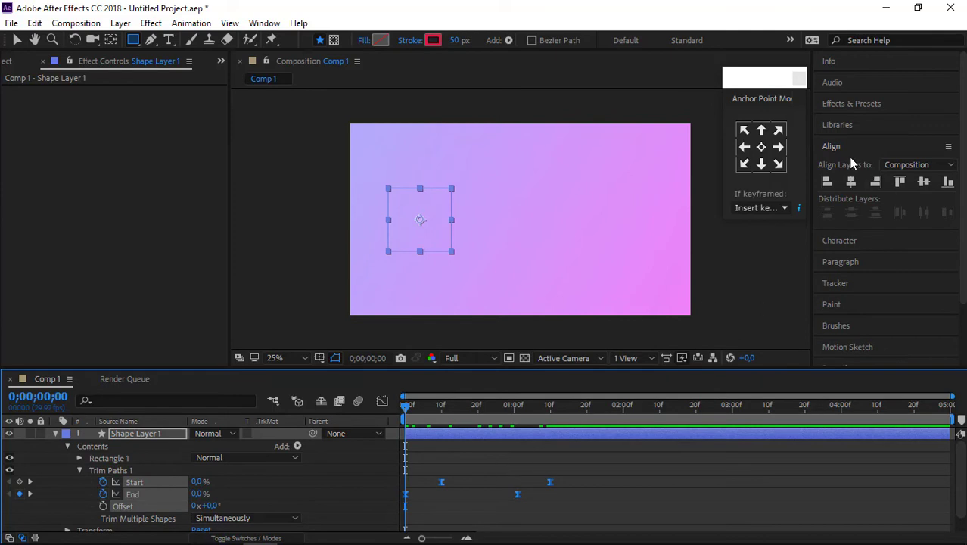
{"action": "scroll", "coordinate": [885, 290], "scroll_direction": "down", "scroll_amount": 2}
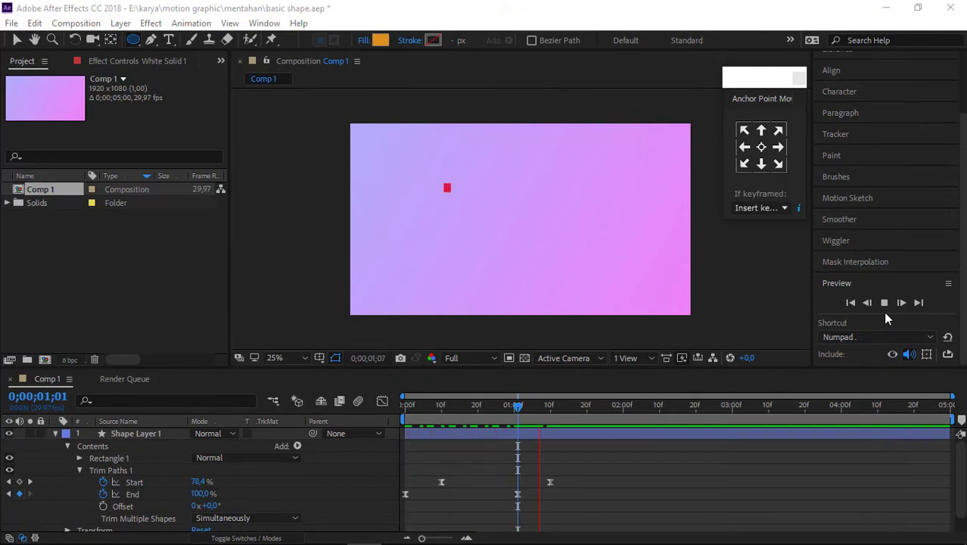
Draw an orange circle about 384 px wide without stroke to the right of the square and center its anchor point.
{"action": "left_click", "coordinate": [133, 40]}
{"action": "left_click", "coordinate": [440, 191]}
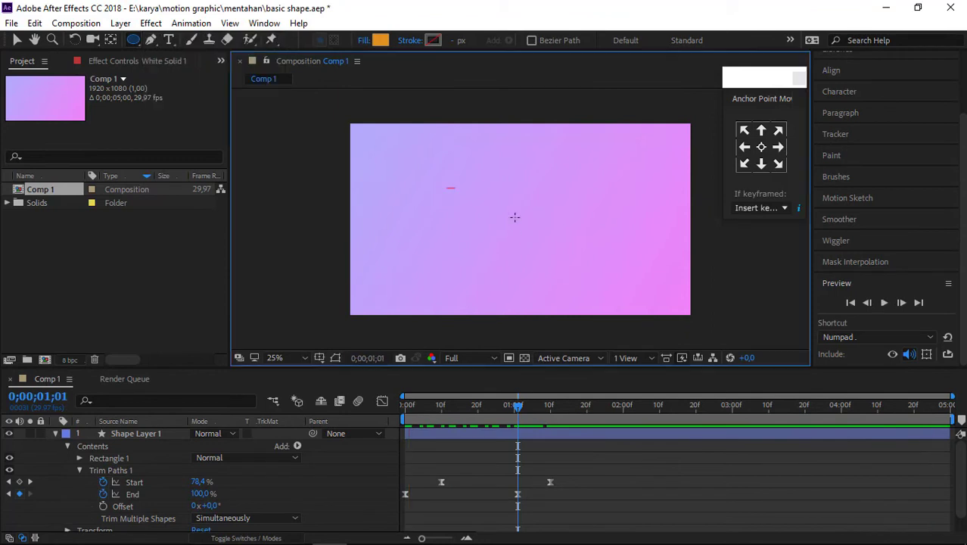
{"action": "left_click", "coordinate": [57, 433]}
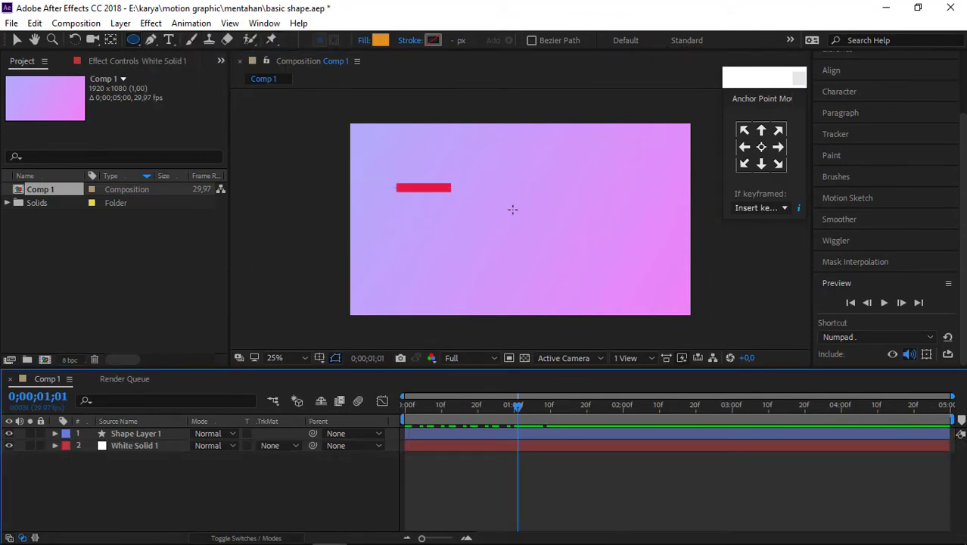
{"action": "left_click_drag", "start_coordinate": [501, 190], "coordinate": [569, 256]}
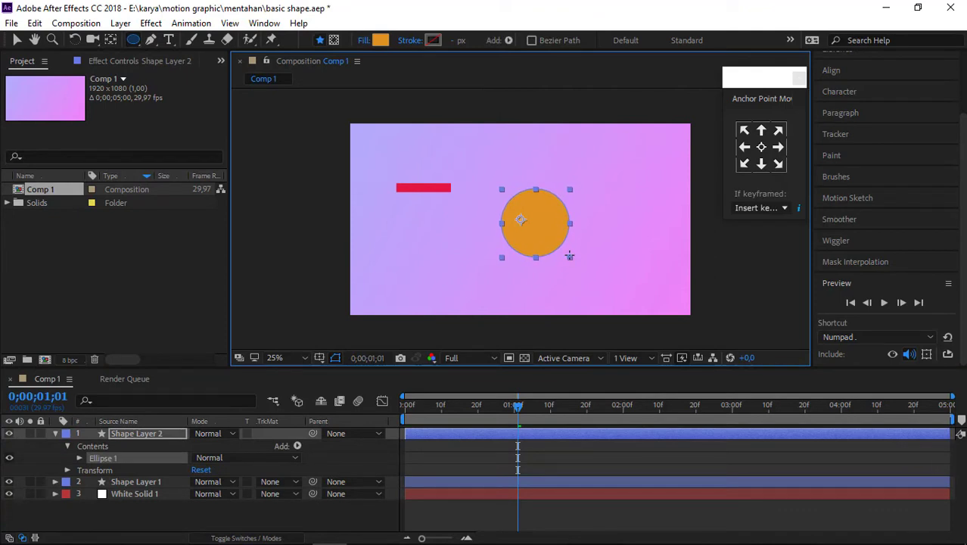
{"action": "left_click", "coordinate": [761, 148]}
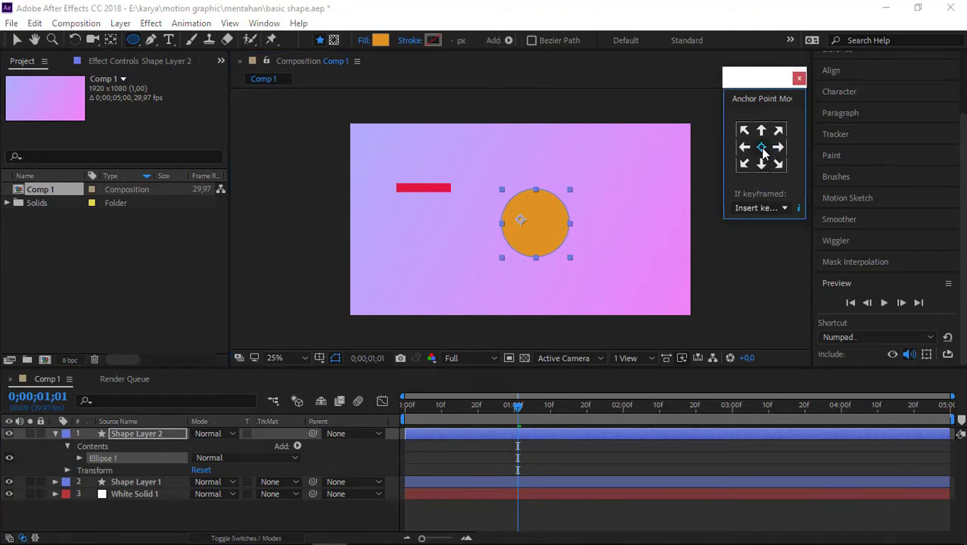
{"action": "left_click", "coordinate": [410, 40]}
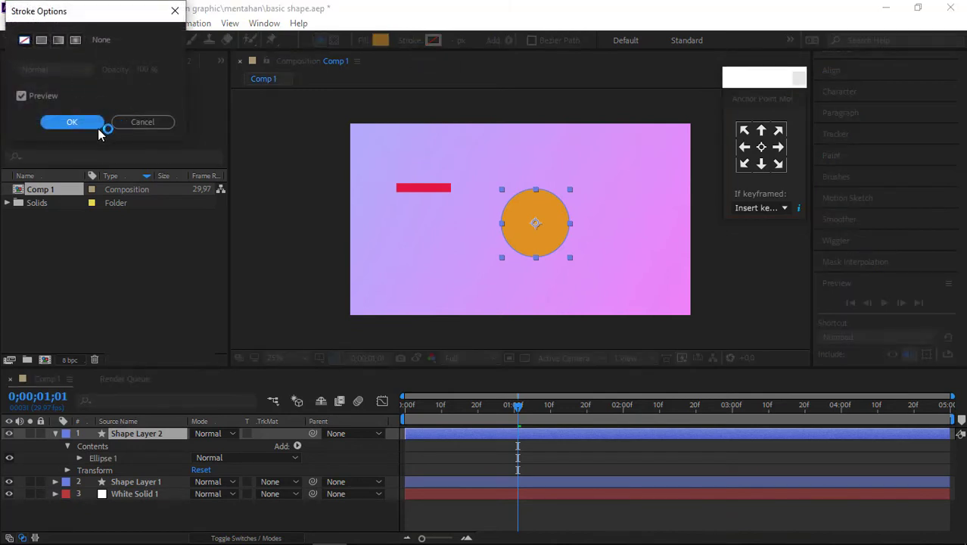
{"action": "left_click", "coordinate": [121, 123]}
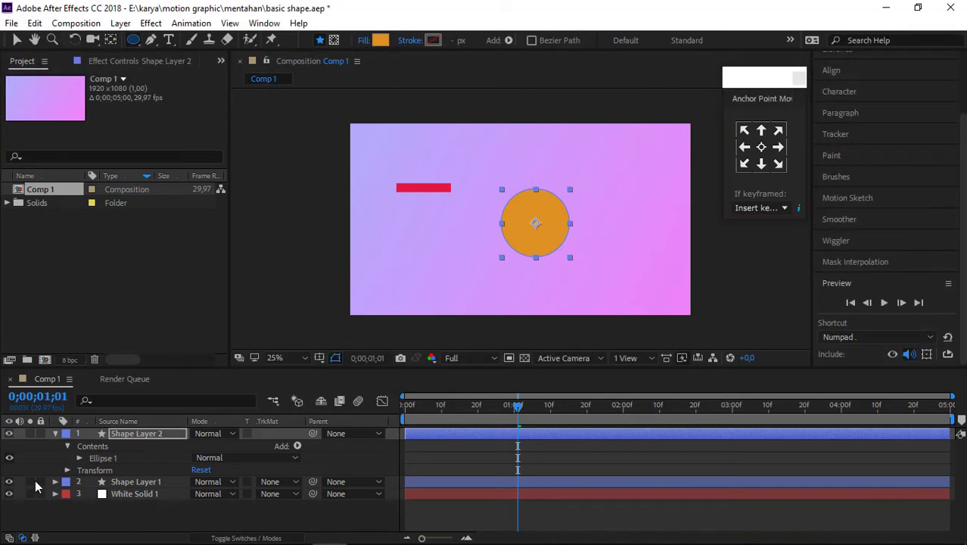
Keyframe the circle's Ellipse Path Size from 0 at 0;00;01;01 to 384 px at 0;00;02;00.
{"action": "left_click", "coordinate": [85, 458]}
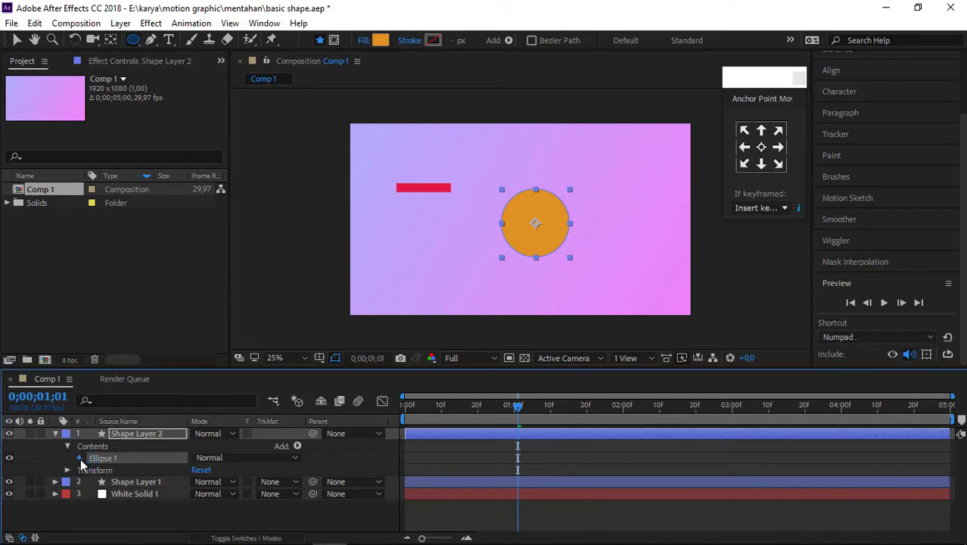
{"action": "left_click", "coordinate": [80, 458]}
{"action": "left_click", "coordinate": [91, 471]}
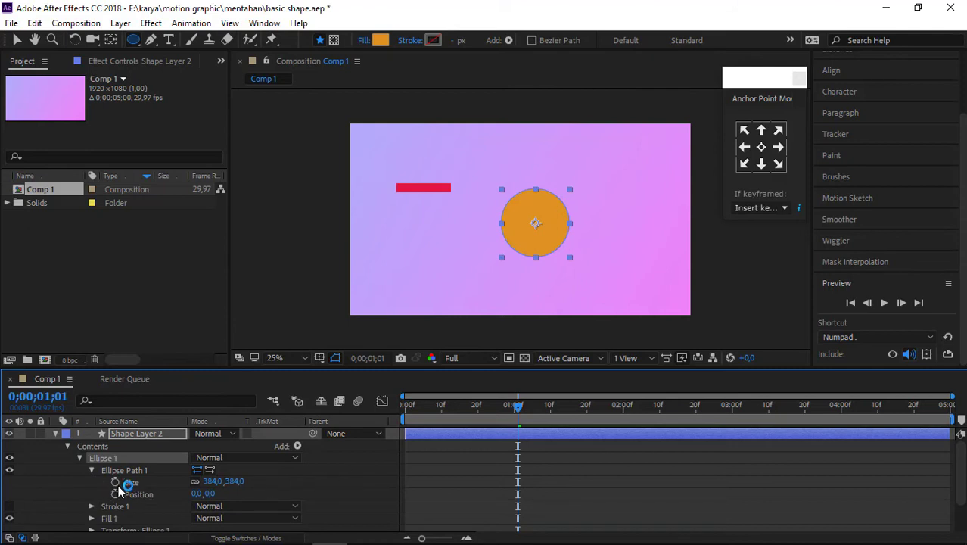
{"action": "left_click", "coordinate": [115, 482]}
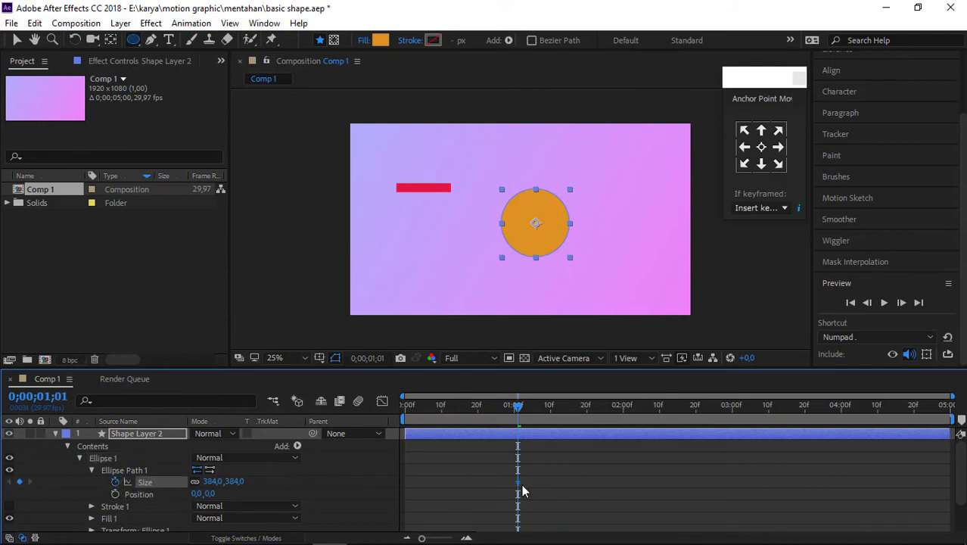
{"action": "left_click_drag", "start_coordinate": [607, 483], "coordinate": [626, 489]}
{"action": "left_click", "coordinate": [213, 481]}
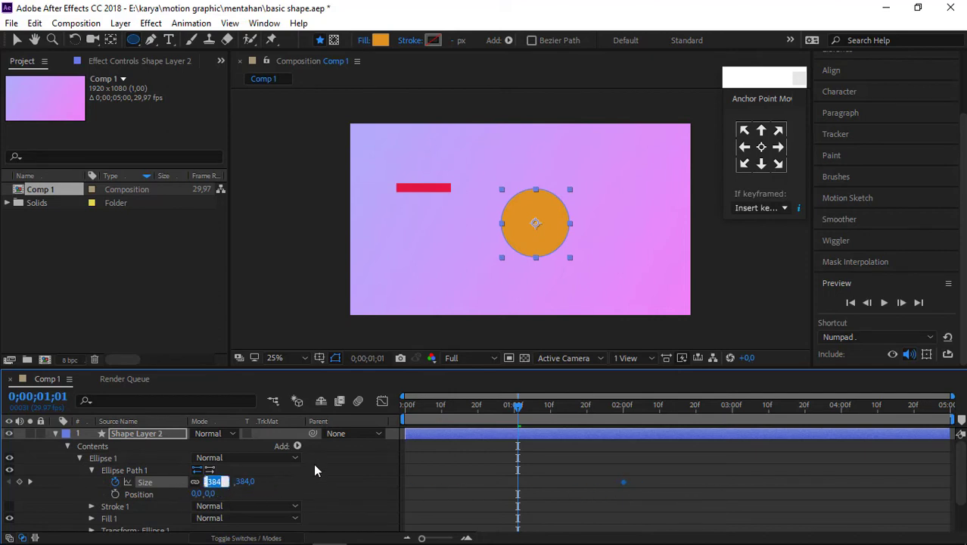
{"action": "type", "text": "0"}
{"action": "key", "text": "Return"}
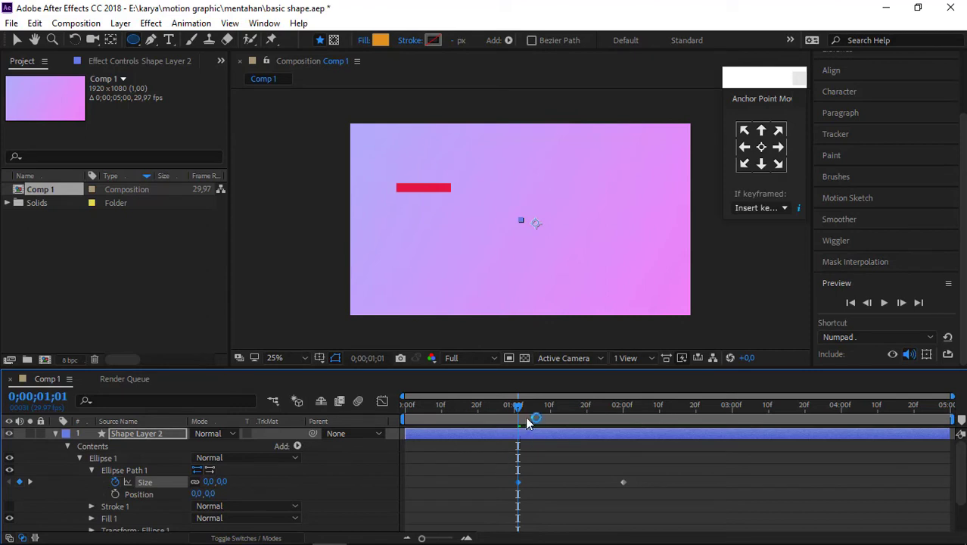
{"action": "left_click_drag", "start_coordinate": [523, 411], "coordinate": [624, 428]}
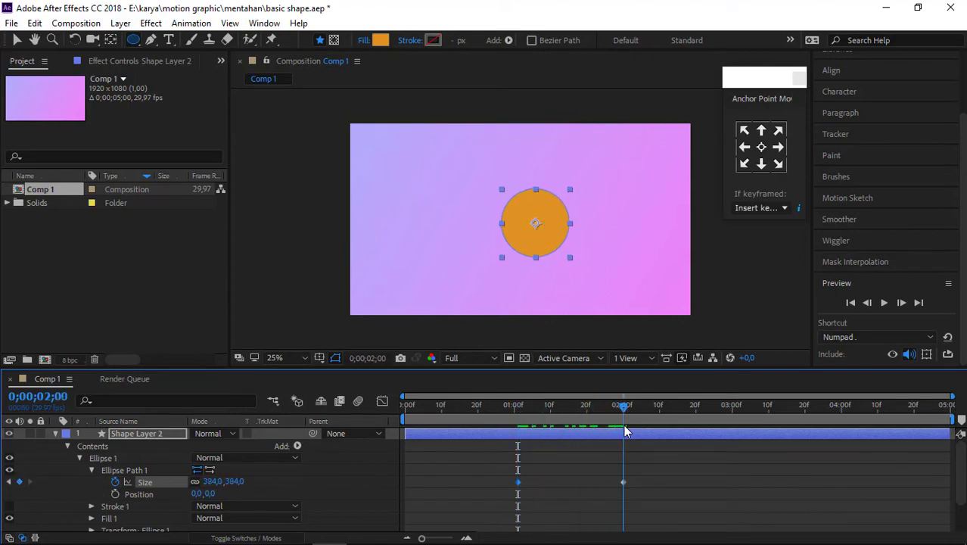
Duplicate the animated Ellipse 1 group inside Shape Layer 2.
{"action": "left_click", "coordinate": [77, 456]}
{"action": "left_click", "coordinate": [112, 457]}
{"action": "key", "text": "ctrl+d"}
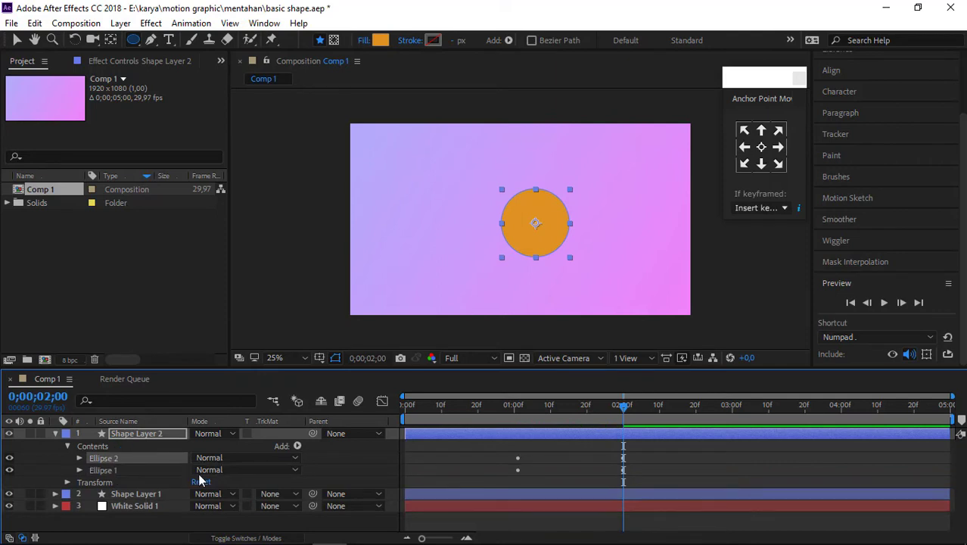
Shift both Size keyframes of Ellipse 1 about 9 frames later so its growth starts at about 0;00;01;10.
{"action": "left_click", "coordinate": [193, 469]}
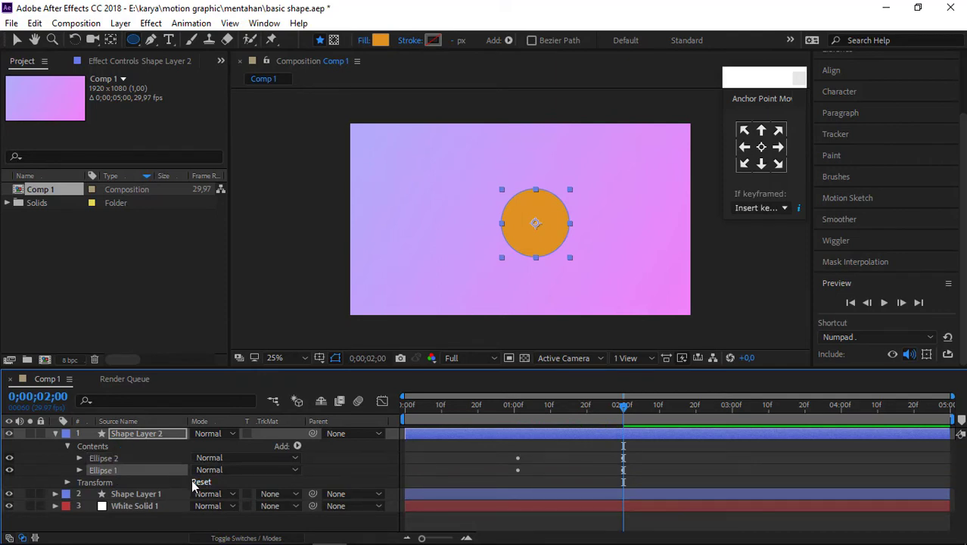
{"action": "key", "text": "u"}
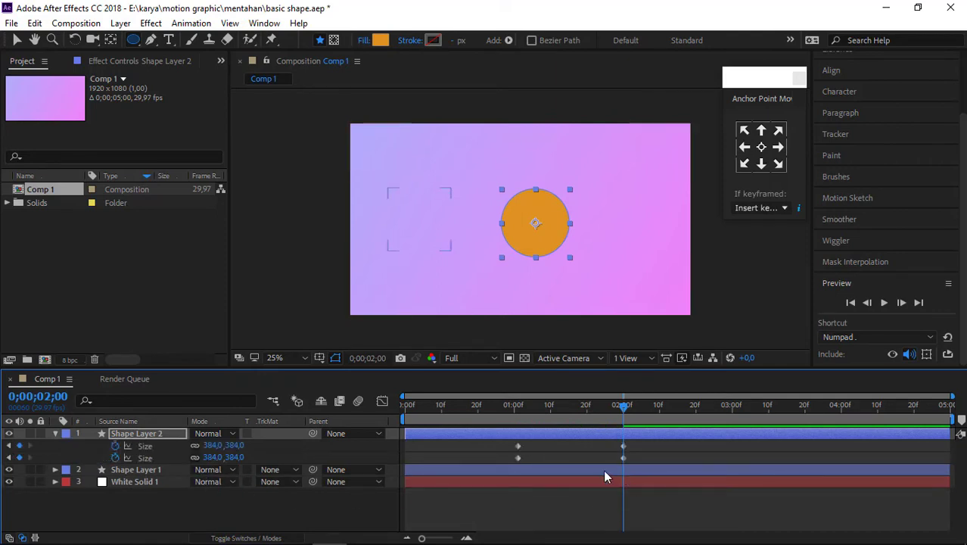
{"action": "left_click_drag", "start_coordinate": [507, 457], "coordinate": [640, 460]}
{"action": "left_click_drag", "start_coordinate": [517, 458], "coordinate": [549, 459]}
{"action": "left_click_drag", "start_coordinate": [623, 407], "coordinate": [560, 413]}
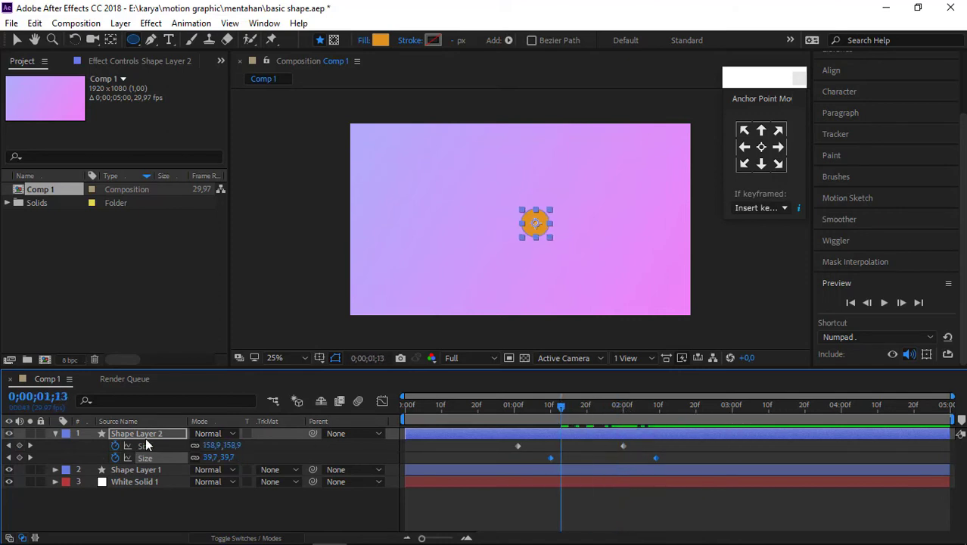
Add a Merge Paths operation to the contents of Shape Layer 2, set its mode to Subtract, and scrub through the ring animation.
{"action": "left_click", "coordinate": [56, 434]}
{"action": "left_click", "coordinate": [55, 433]}
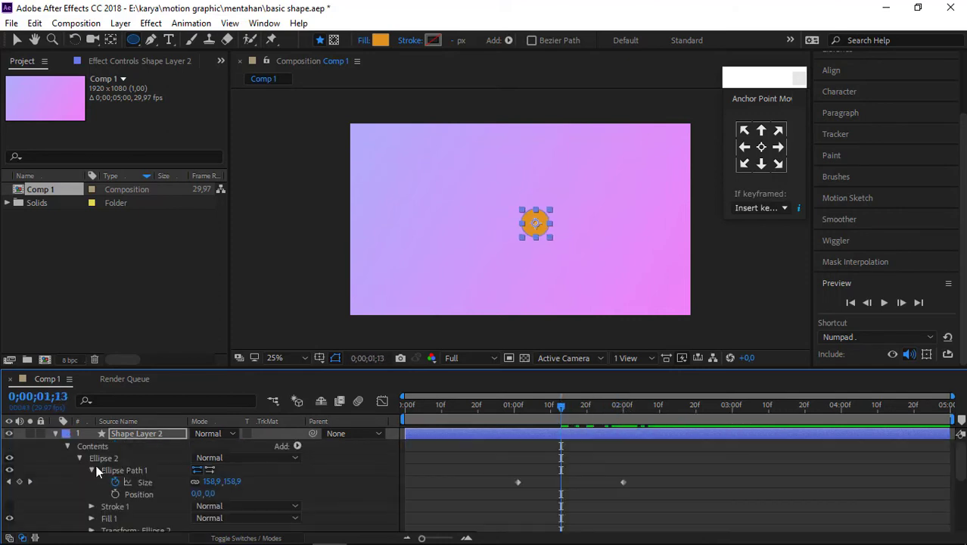
{"action": "left_click", "coordinate": [98, 465]}
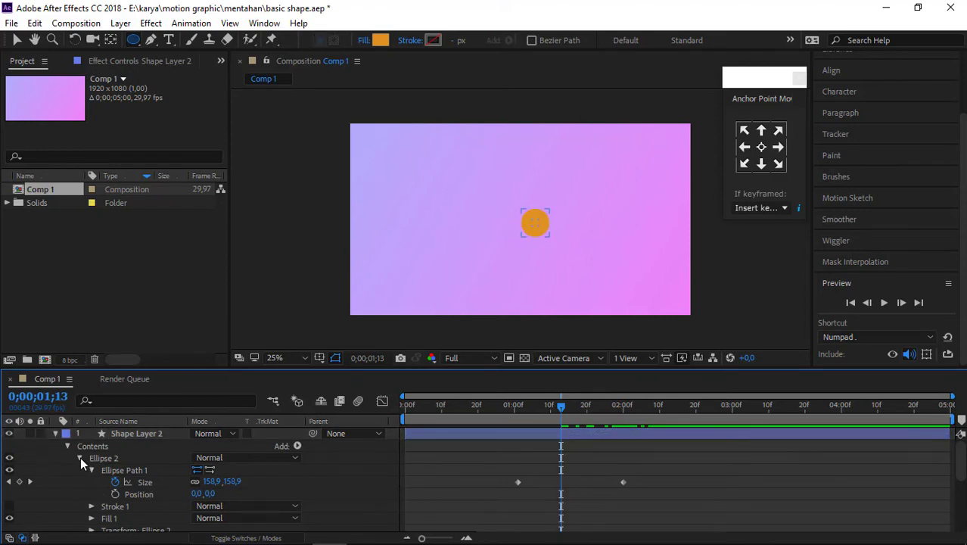
{"action": "left_click", "coordinate": [80, 457]}
{"action": "left_click", "coordinate": [80, 470]}
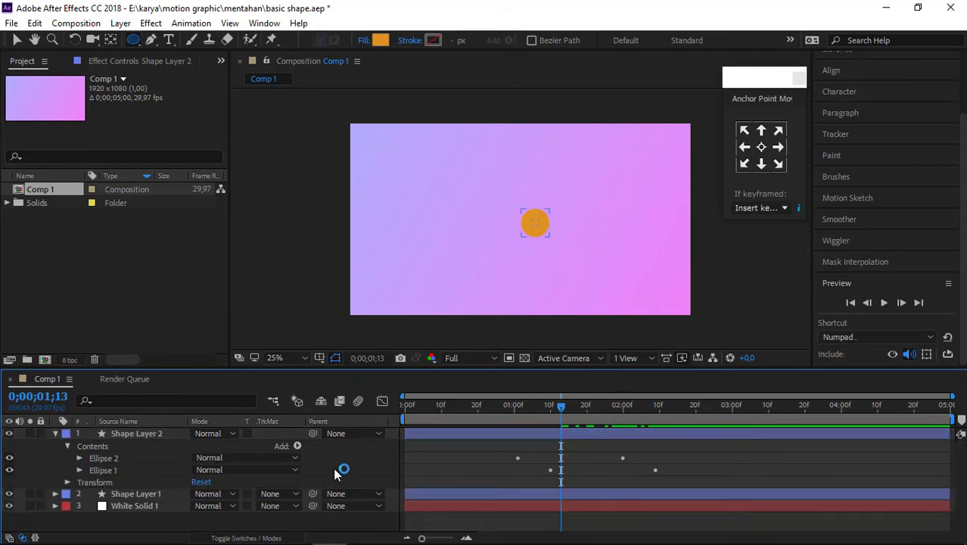
{"action": "left_click", "coordinate": [298, 445]}
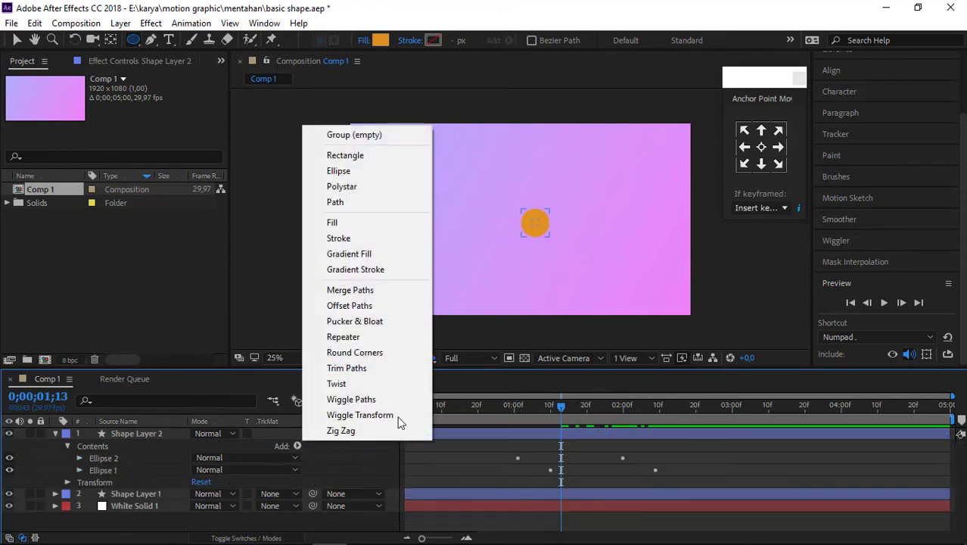
{"action": "left_click", "coordinate": [379, 292]}
{"action": "left_click", "coordinate": [80, 482]}
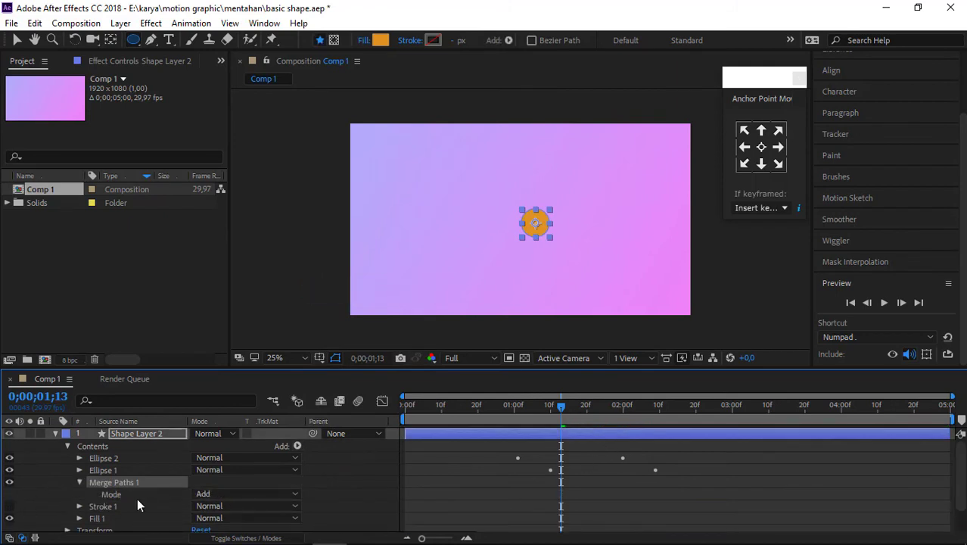
{"action": "left_click", "coordinate": [290, 494]}
{"action": "left_click", "coordinate": [234, 447]}
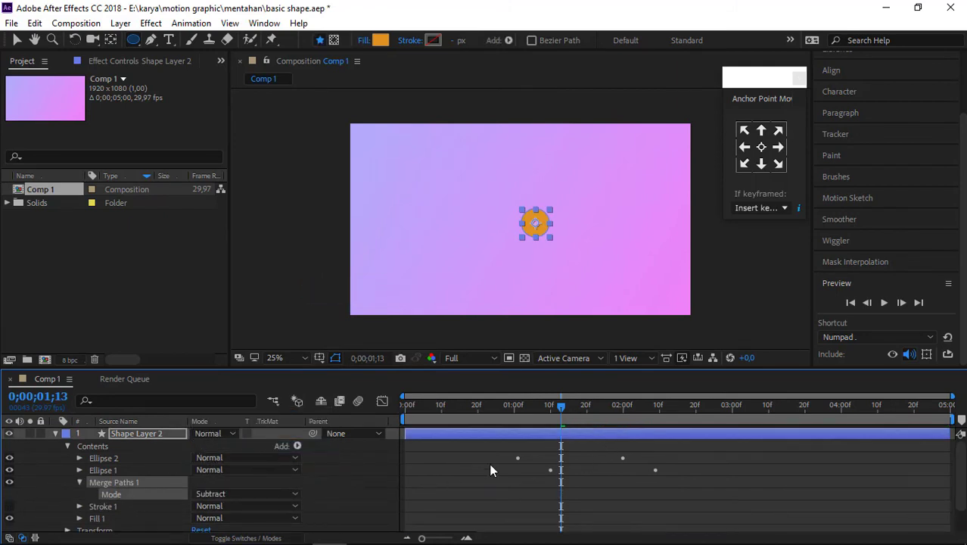
{"action": "left_click_drag", "start_coordinate": [560, 409], "coordinate": [678, 468]}
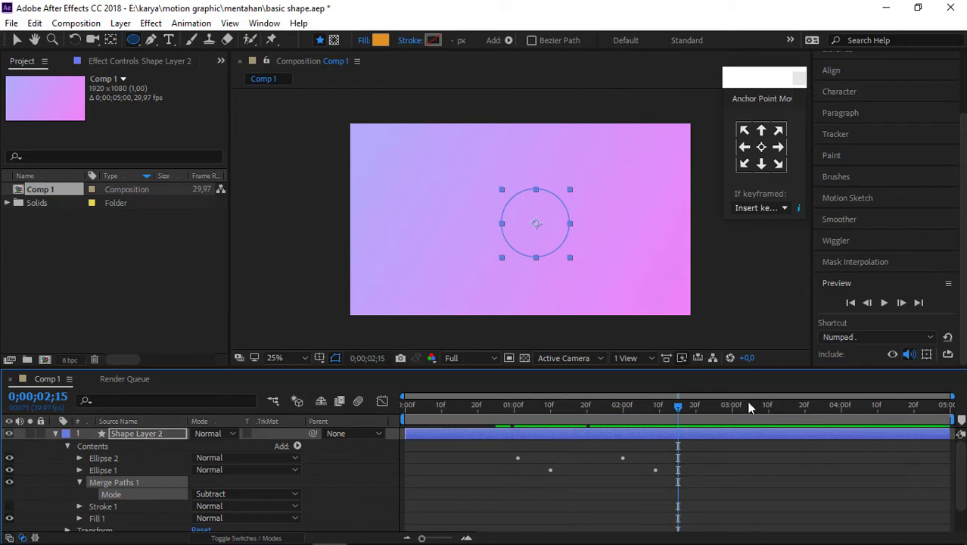
Draw a pentagon with the Polygon tool on a new shape layer in the upper-right area of the composition.
{"action": "left_click", "coordinate": [55, 432]}
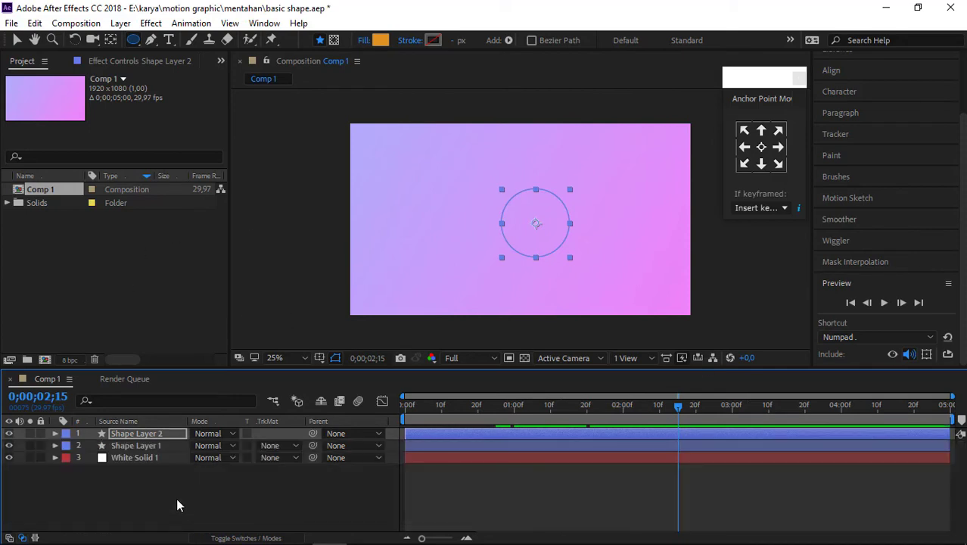
{"action": "left_click", "coordinate": [176, 498]}
{"action": "left_click", "coordinate": [134, 40]}
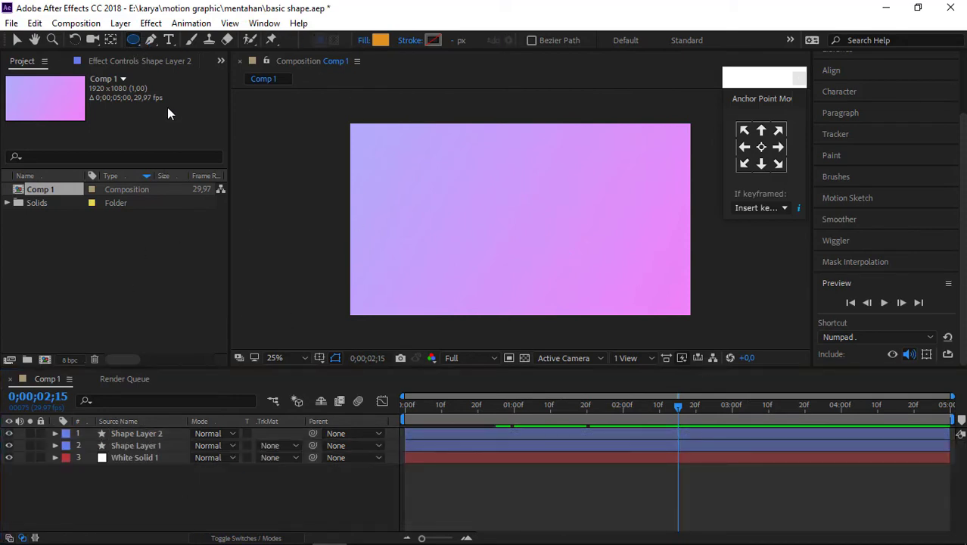
{"action": "left_click", "coordinate": [139, 42]}
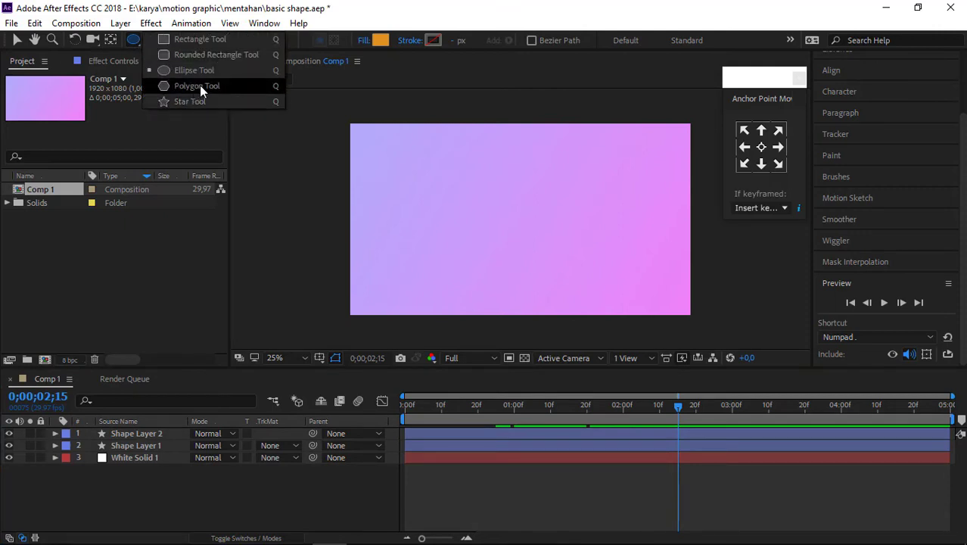
{"action": "left_click", "coordinate": [200, 85]}
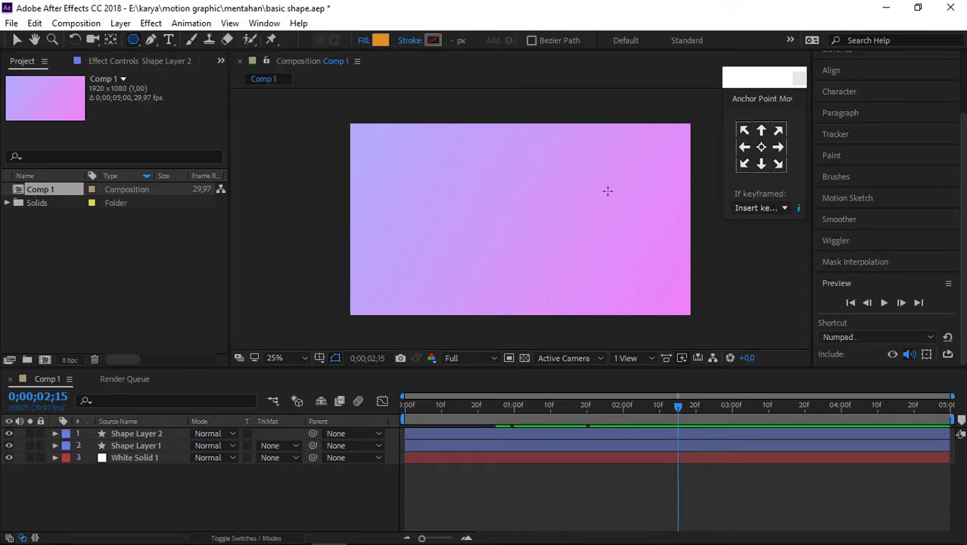
{"action": "left_click_drag", "start_coordinate": [607, 191], "coordinate": [636, 216]}
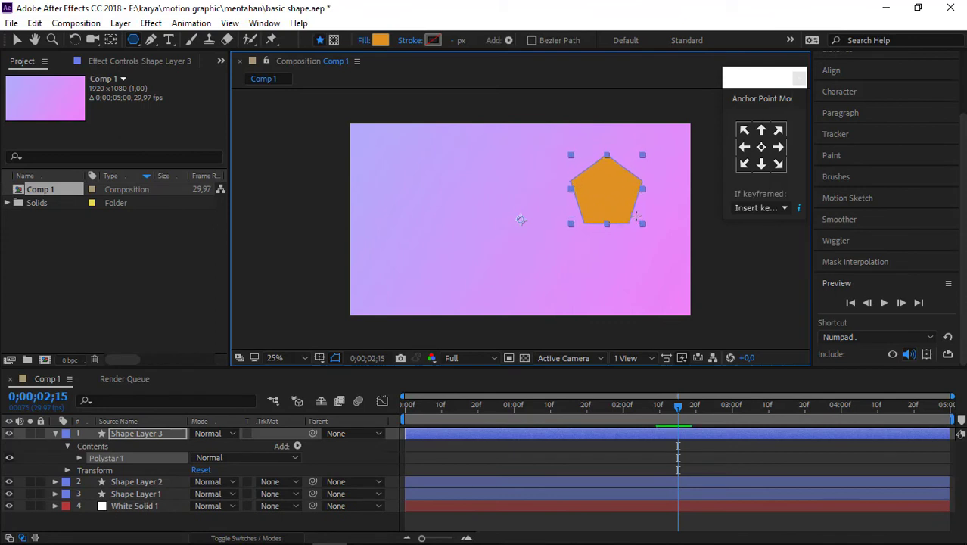
Change the pentagon's fill color to green.
{"action": "left_click", "coordinate": [380, 41]}
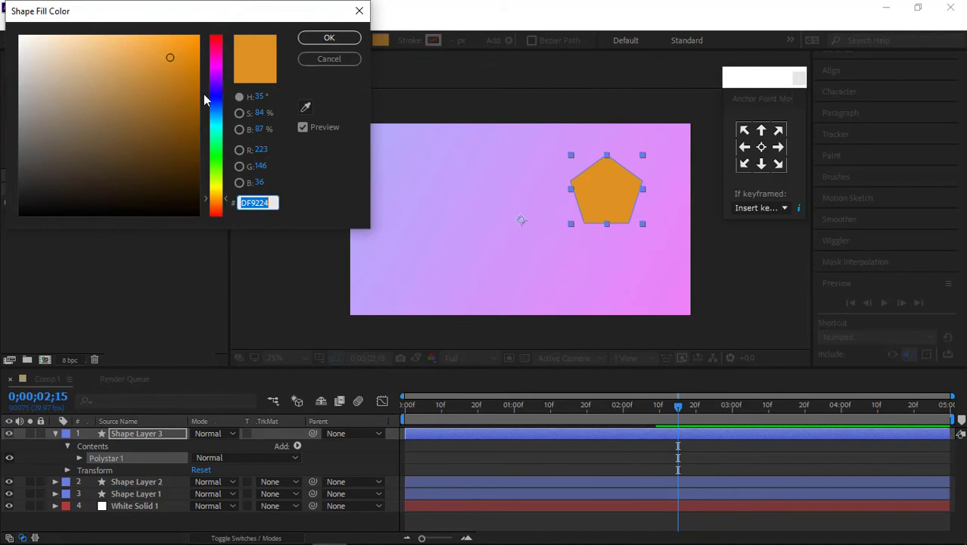
{"action": "left_click_drag", "start_coordinate": [218, 161], "coordinate": [214, 110]}
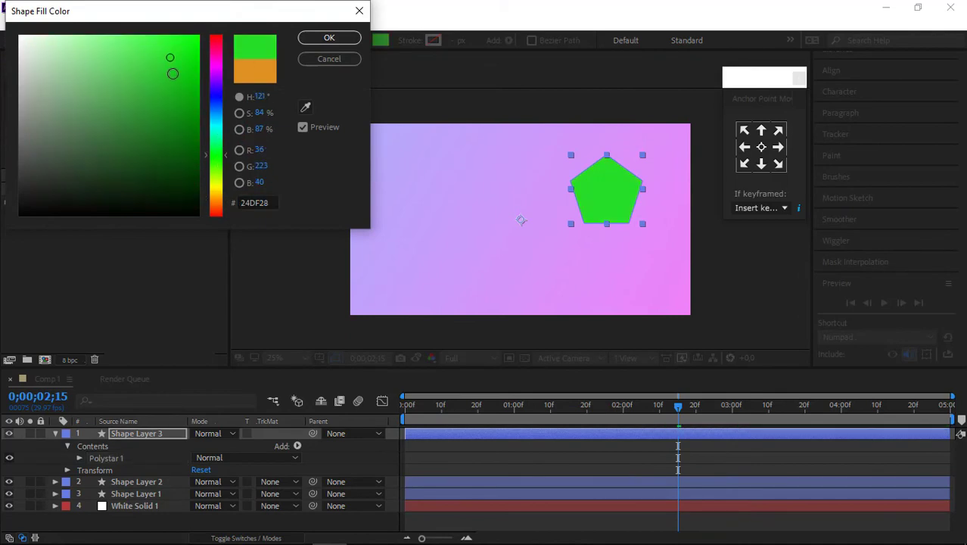
{"action": "left_click", "coordinate": [329, 37]}
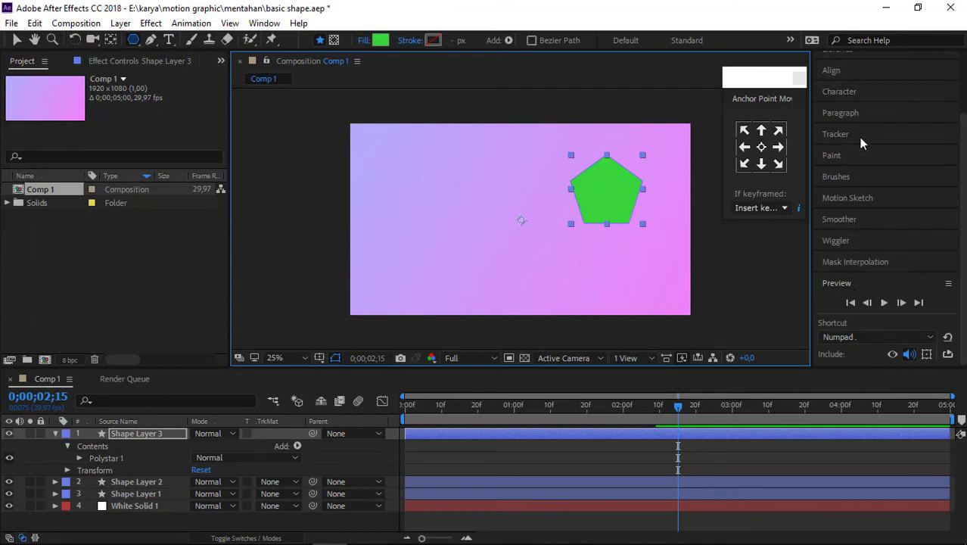
Center the green pentagon vertically in the composition, then shift it slightly closer to the composition's right edge.
{"action": "scroll", "coordinate": [866, 198], "scroll_direction": "up", "scroll_amount": 3}
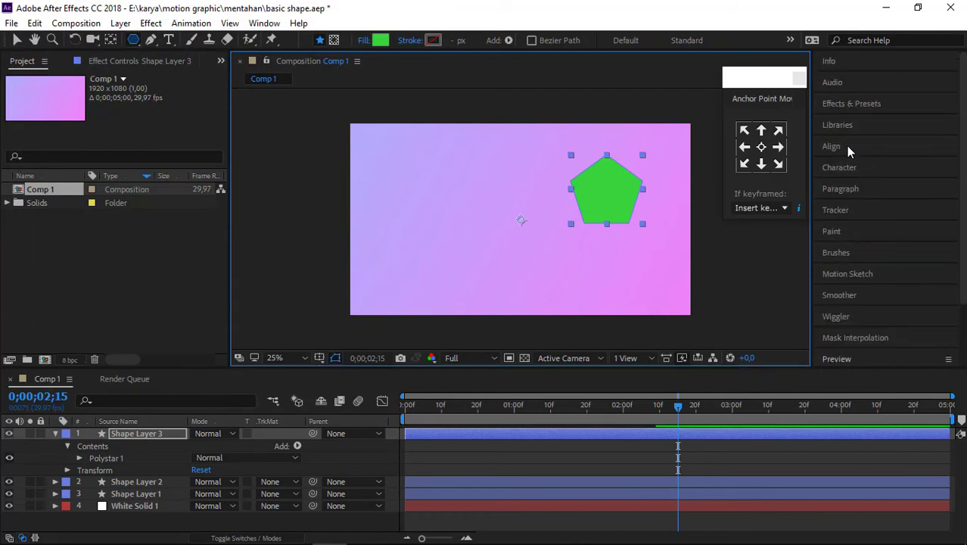
{"action": "left_click", "coordinate": [844, 146]}
{"action": "left_click", "coordinate": [924, 184]}
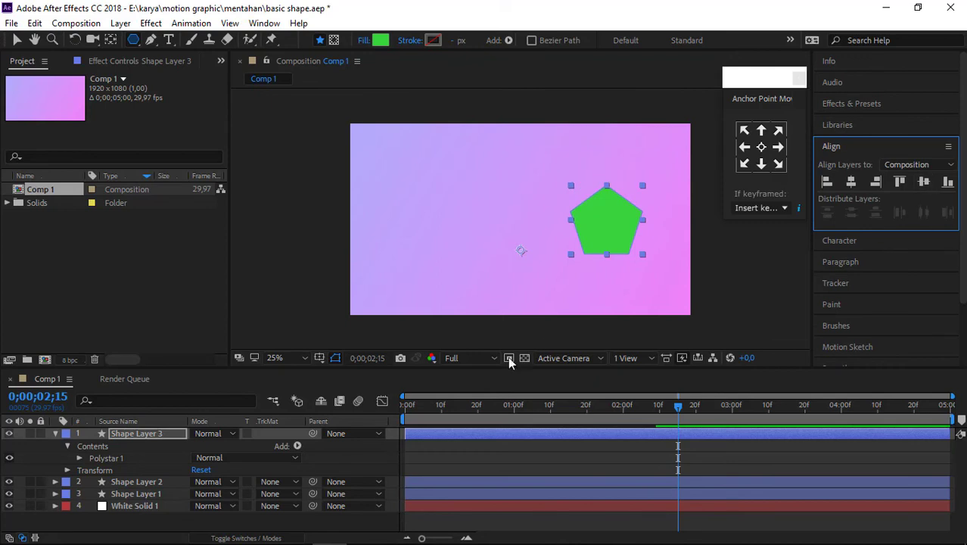
{"action": "left_click", "coordinate": [16, 40]}
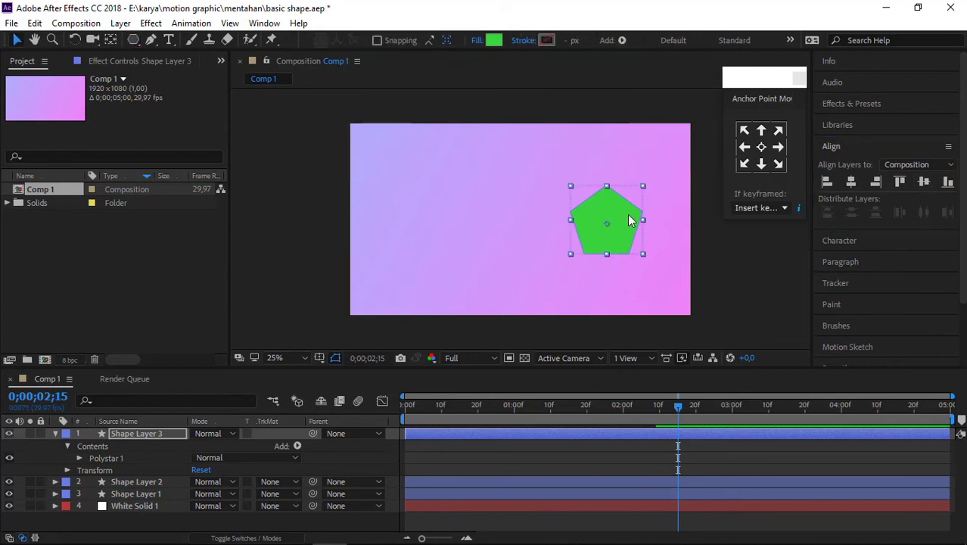
{"action": "left_click_drag", "start_coordinate": [626, 220], "coordinate": [648, 221]}
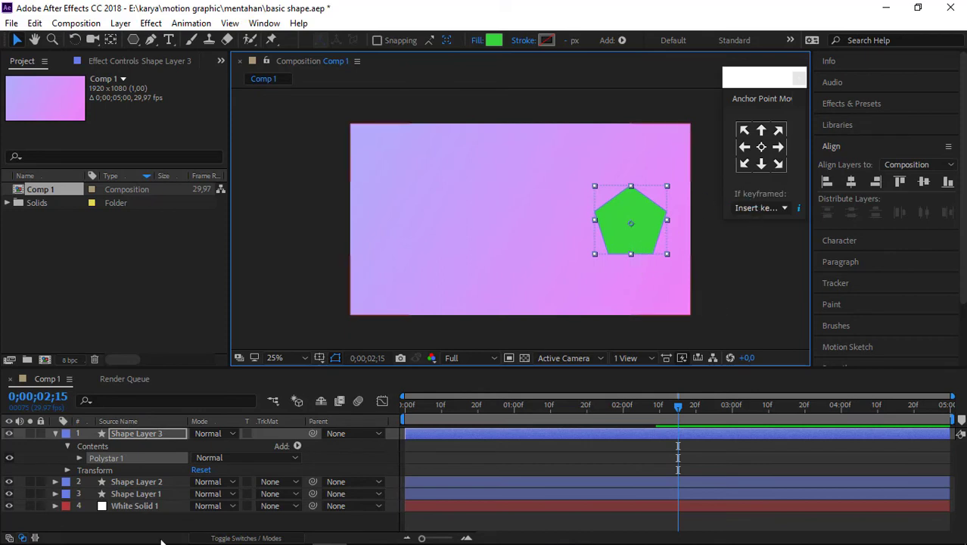
Move the anchor point of Shape Layer 3 to the center of the pentagon.
{"action": "left_click", "coordinate": [56, 432]}
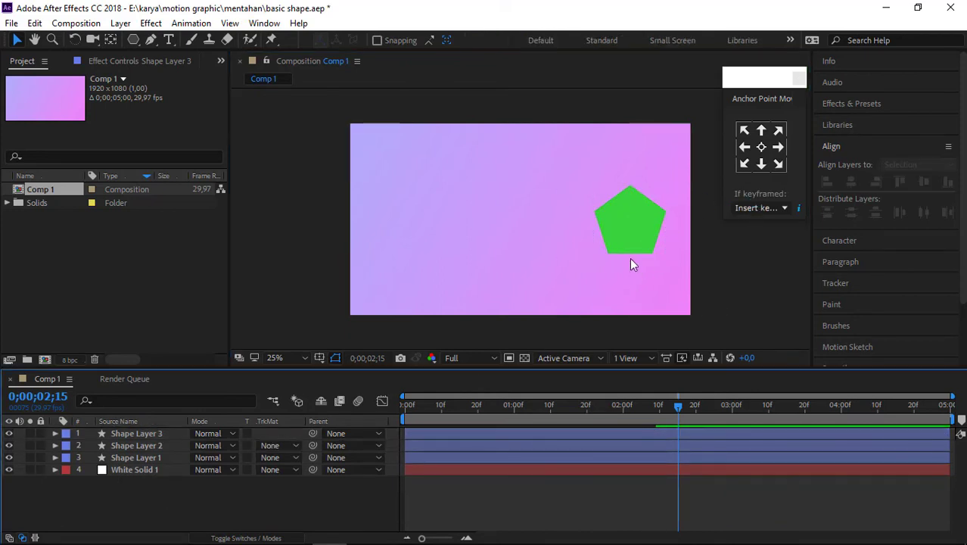
{"action": "left_click", "coordinate": [632, 227]}
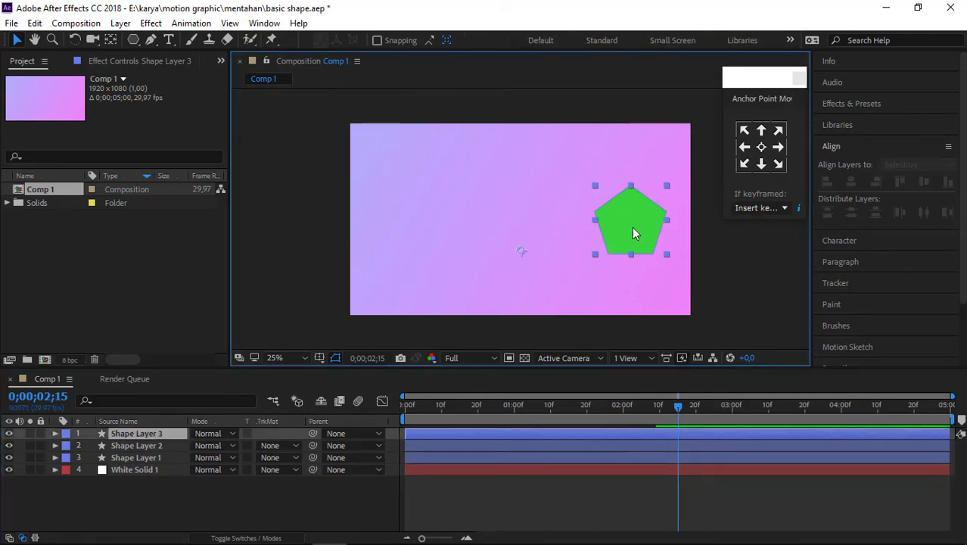
{"action": "left_click", "coordinate": [762, 147]}
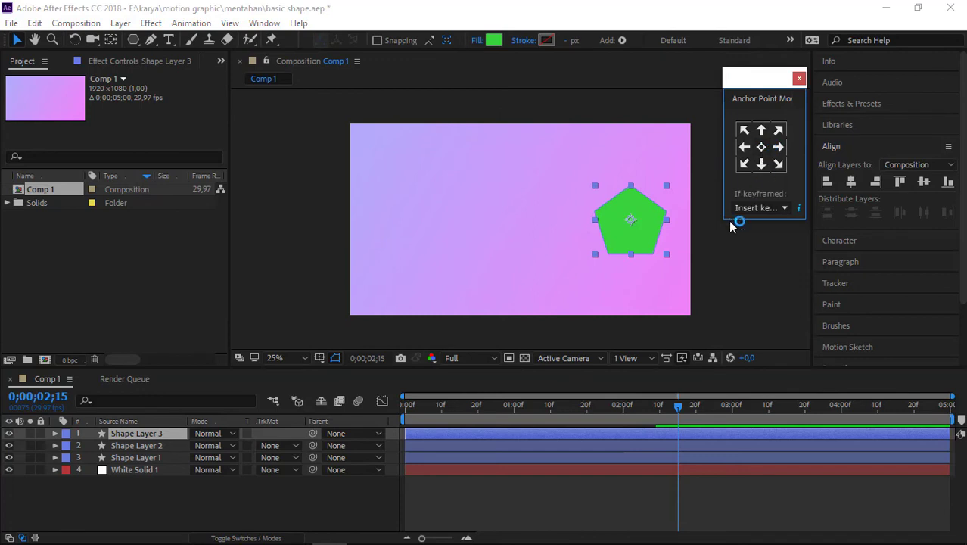
Set the Points of Polystar Path 1 in Shape Layer 3 to 3 to make the pentagon a triangle.
{"action": "left_click", "coordinate": [53, 432]}
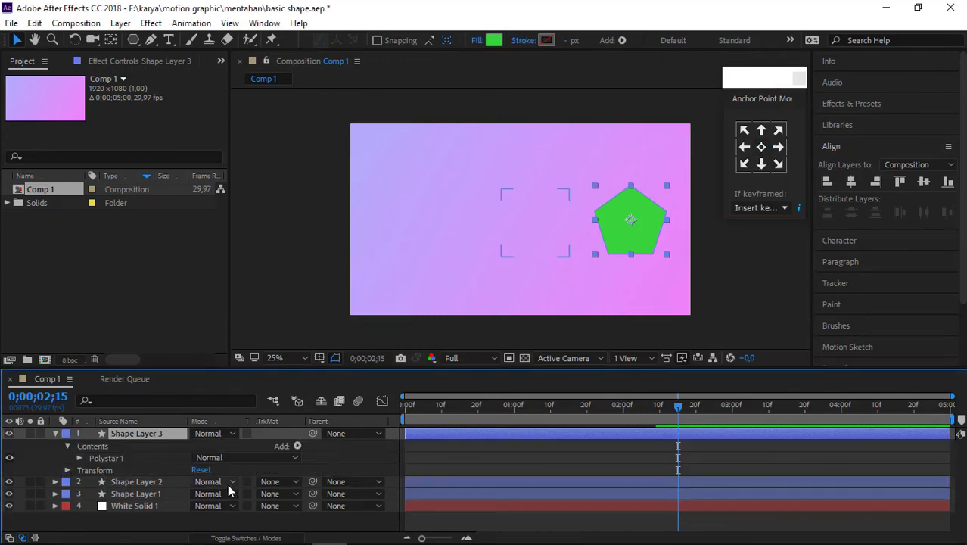
{"action": "left_click", "coordinate": [79, 457]}
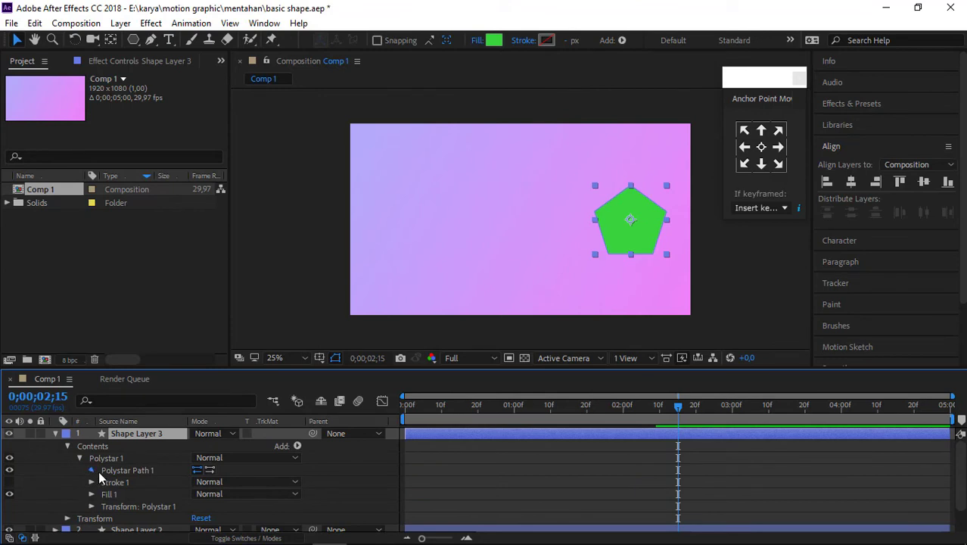
{"action": "left_click", "coordinate": [92, 470]}
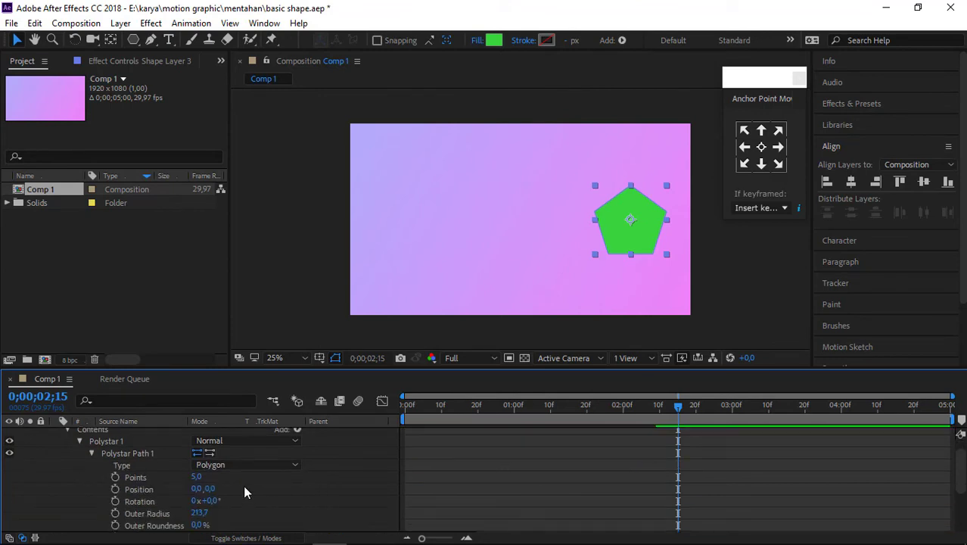
{"action": "left_click", "coordinate": [198, 478]}
{"action": "key", "text": "Return"}
{"action": "scroll", "coordinate": [67, 441], "scroll_direction": "up", "scroll_amount": 2}
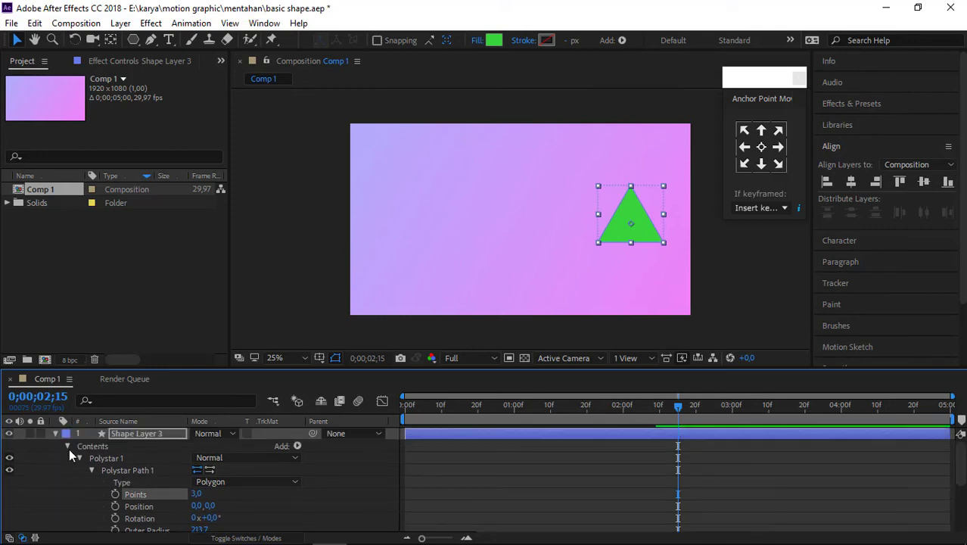
Animate the Scale of Shape Layer 3 from 0% at 0;00;02;10 to 100% at 0;00;03;10.
{"action": "left_click", "coordinate": [55, 432]}
{"action": "key", "text": "s"}
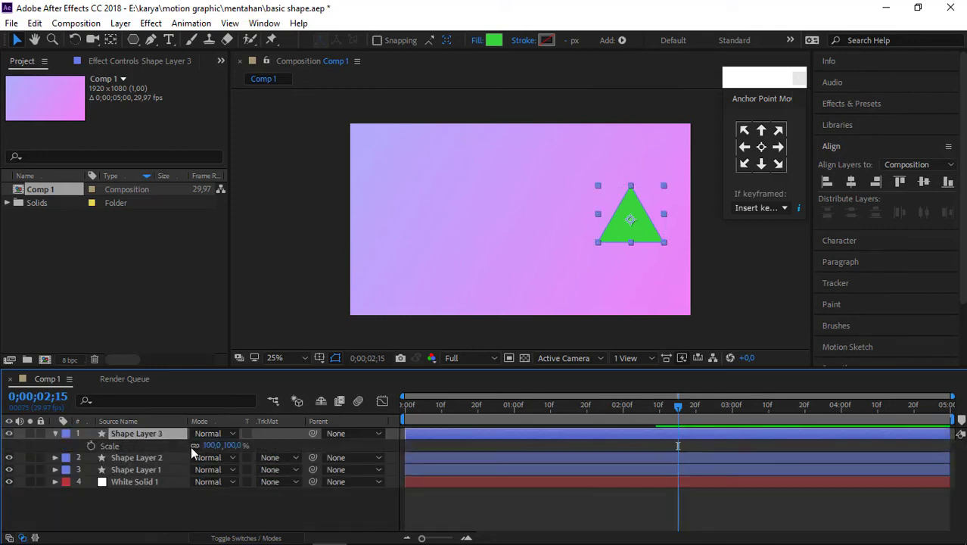
{"action": "key", "text": "Page_Up"}
{"action": "key", "text": "Page_Up"}
{"action": "key", "text": "Page_Up"}
{"action": "key", "text": "Page_Up"}
{"action": "key", "text": "Page_Up"}
{"action": "left_click", "coordinate": [91, 445]}
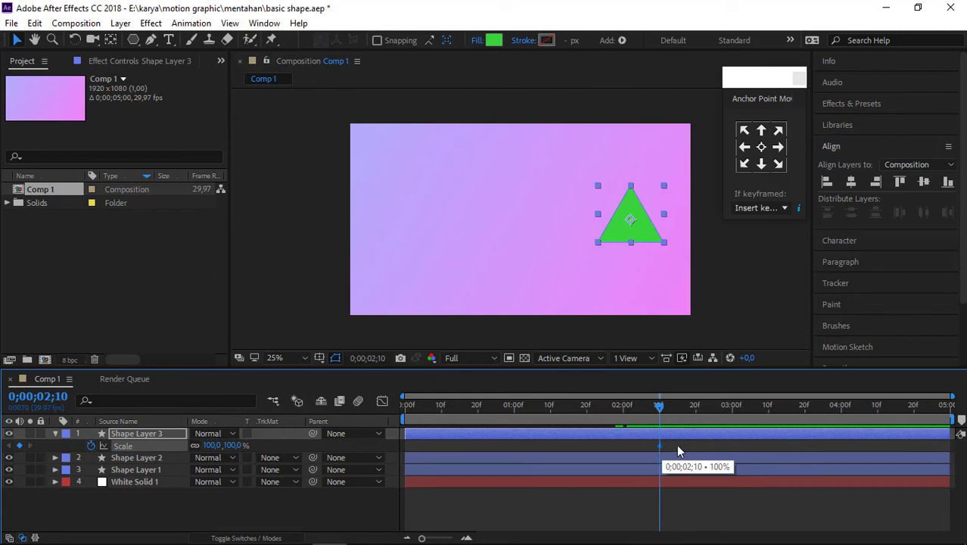
{"action": "left_click_drag", "start_coordinate": [660, 445], "coordinate": [769, 446]}
{"action": "left_click", "coordinate": [234, 445]}
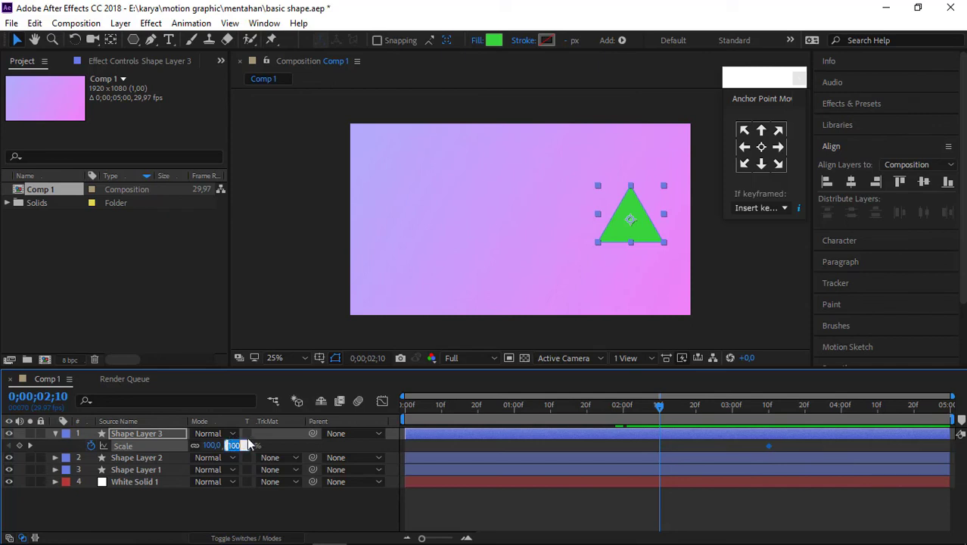
{"action": "key", "text": "Return"}
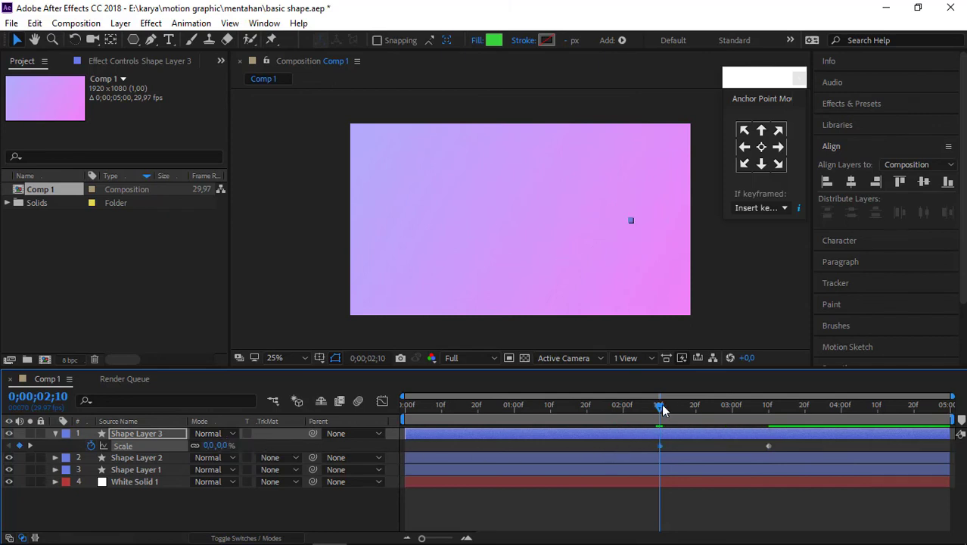
Add a 100% Scale keyframe to Shape Layer 3 at 0;00;04;00.
{"action": "left_click_drag", "start_coordinate": [661, 409], "coordinate": [842, 432]}
{"action": "left_click", "coordinate": [778, 451]}
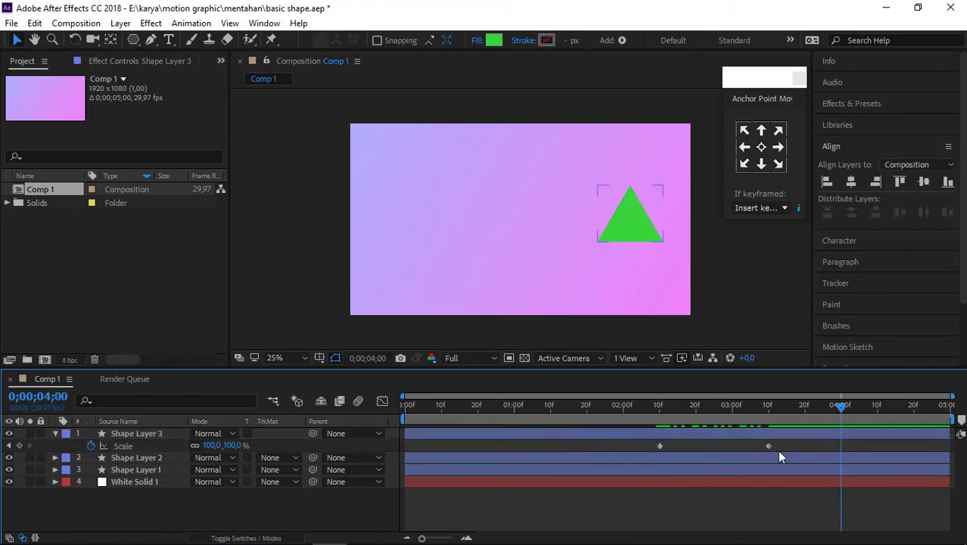
{"action": "left_click", "coordinate": [752, 435]}
{"action": "key", "text": "alt+shift+s"}
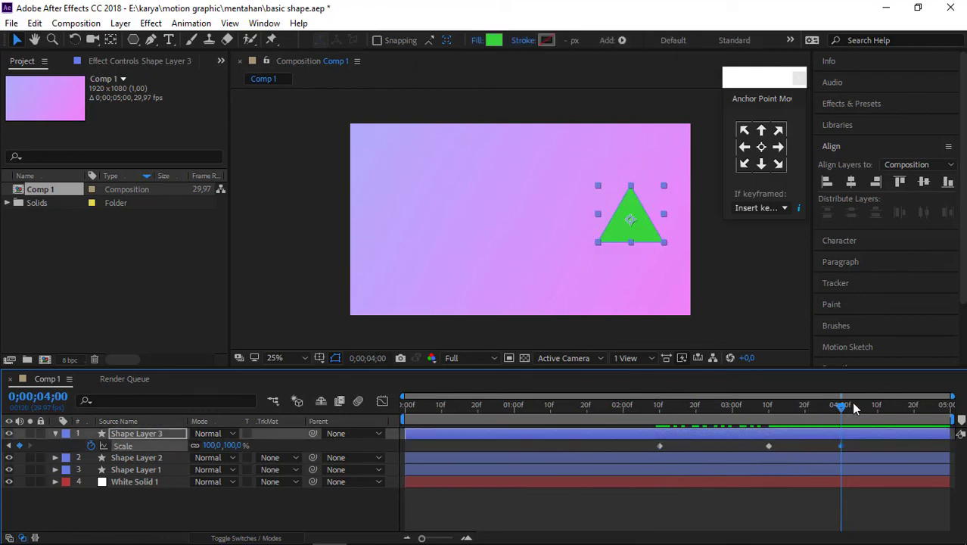
Copy the triangle's first Scale keyframe (0%) to the end of the composition at 0;00;04;29.
{"action": "left_click_drag", "start_coordinate": [842, 407], "coordinate": [951, 391]}
{"action": "left_click", "coordinate": [659, 446]}
{"action": "key", "text": "Delete"}
{"action": "key", "text": "ctrl+v"}
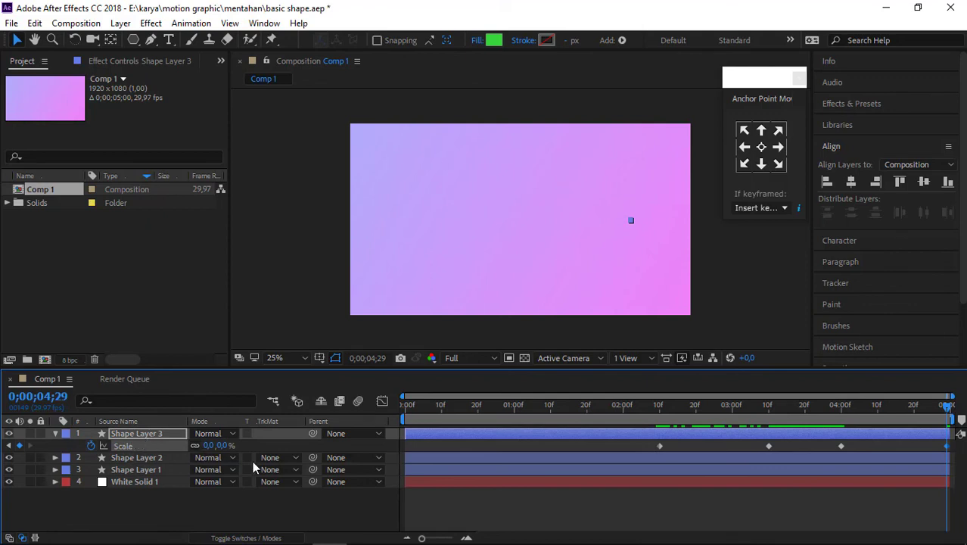
Animate the Rotation of Shape Layer 3 from 0° at 0;00;02;10 to one full turn at 0;00;04;29.
{"action": "left_click", "coordinate": [155, 437]}
{"action": "key", "text": "r"}
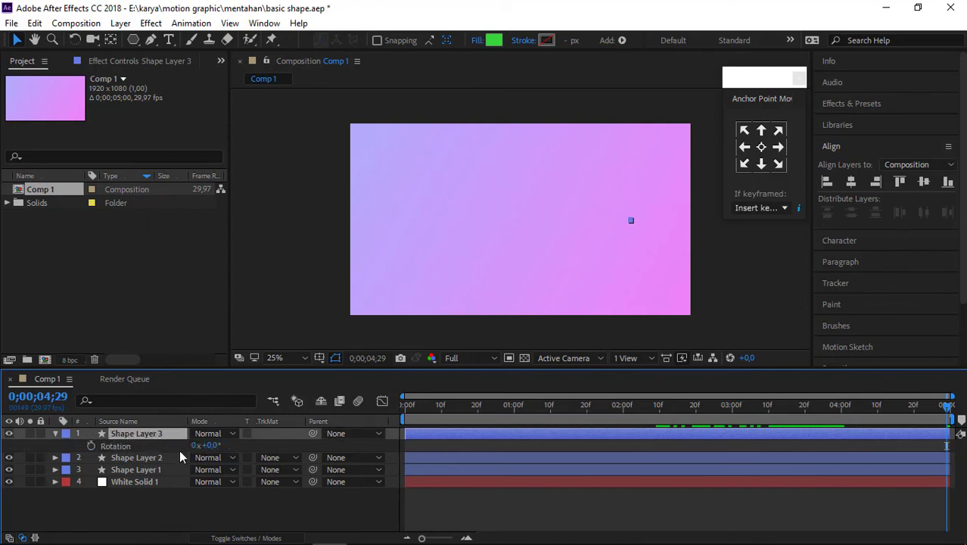
{"action": "left_click_drag", "start_coordinate": [929, 409], "coordinate": [657, 435]}
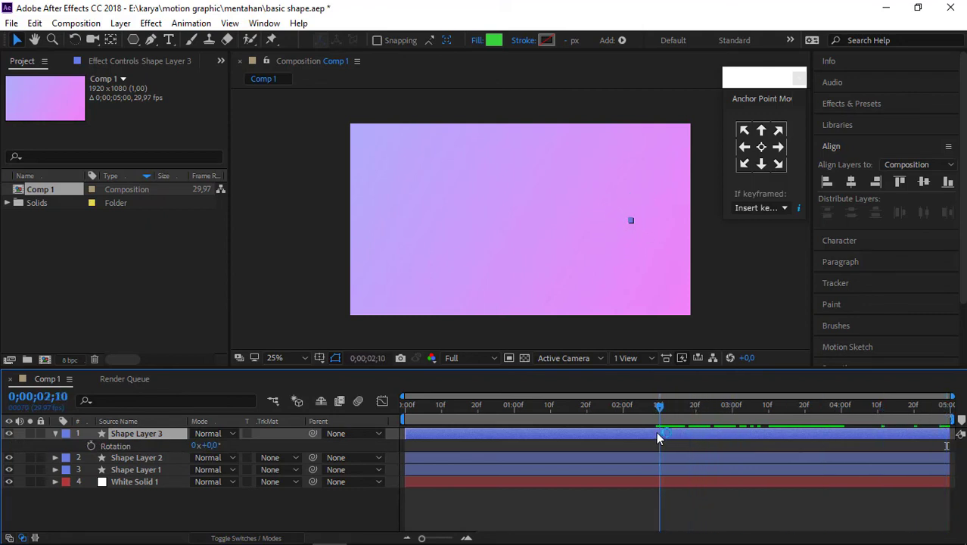
{"action": "left_click", "coordinate": [90, 445]}
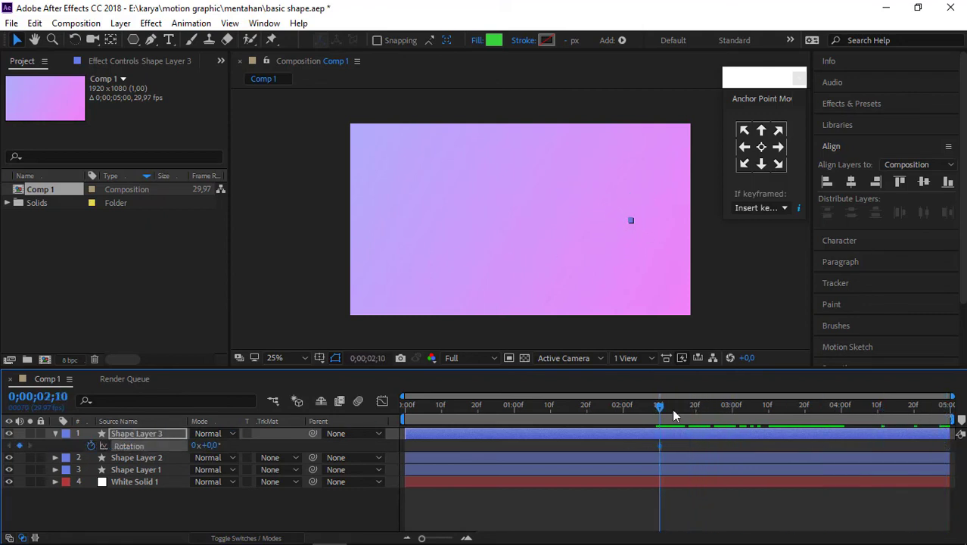
{"action": "key", "text": "End"}
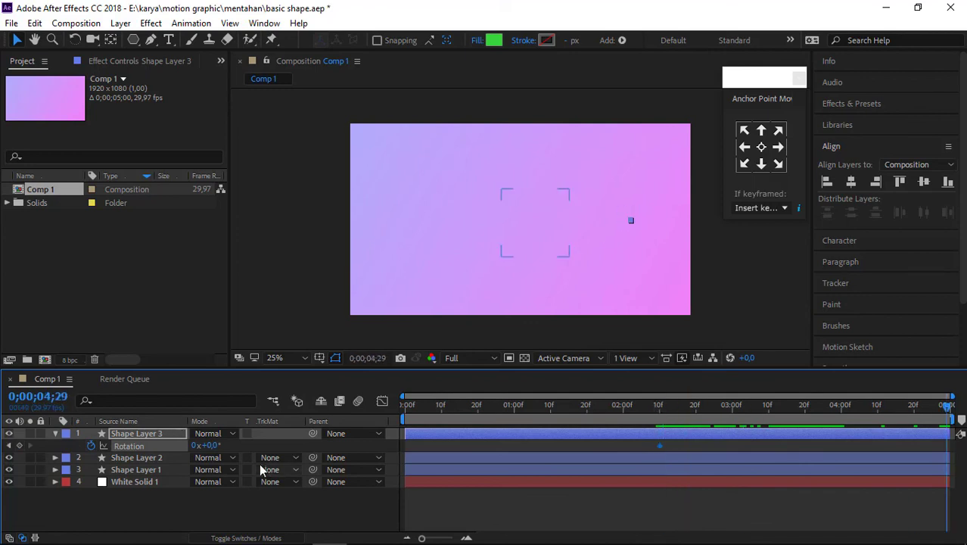
{"action": "left_click", "coordinate": [195, 445]}
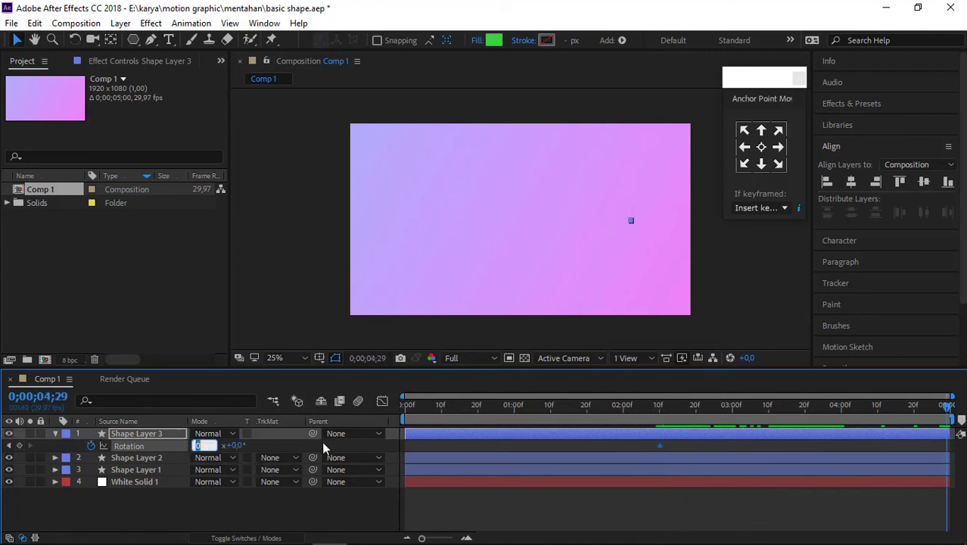
{"action": "key", "text": "Return"}
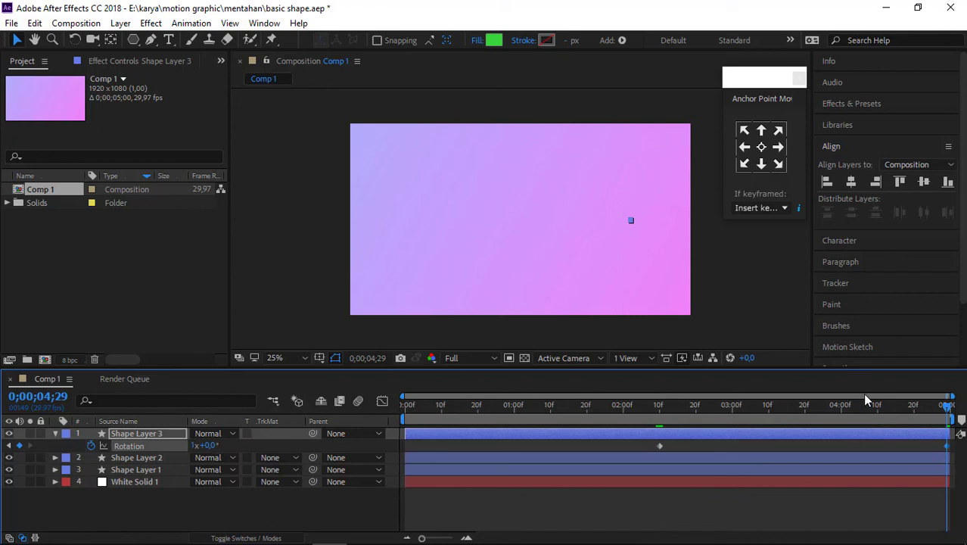
Apply Easy Ease to all Scale and Rotation keyframes of Shape Layer 3 and play the animation preview.
{"action": "left_click", "coordinate": [741, 434]}
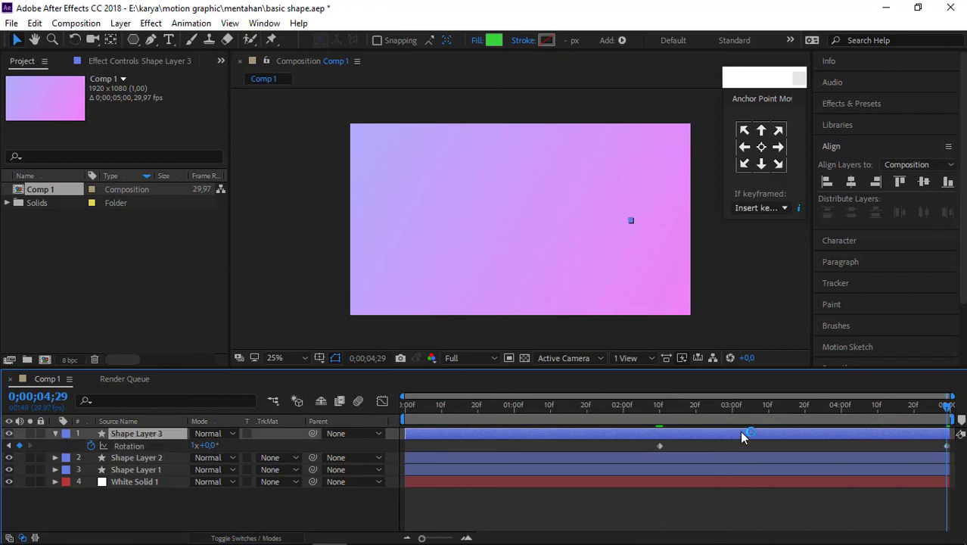
{"action": "key", "text": "shift+s"}
{"action": "left_click_drag", "start_coordinate": [645, 441], "coordinate": [955, 469]}
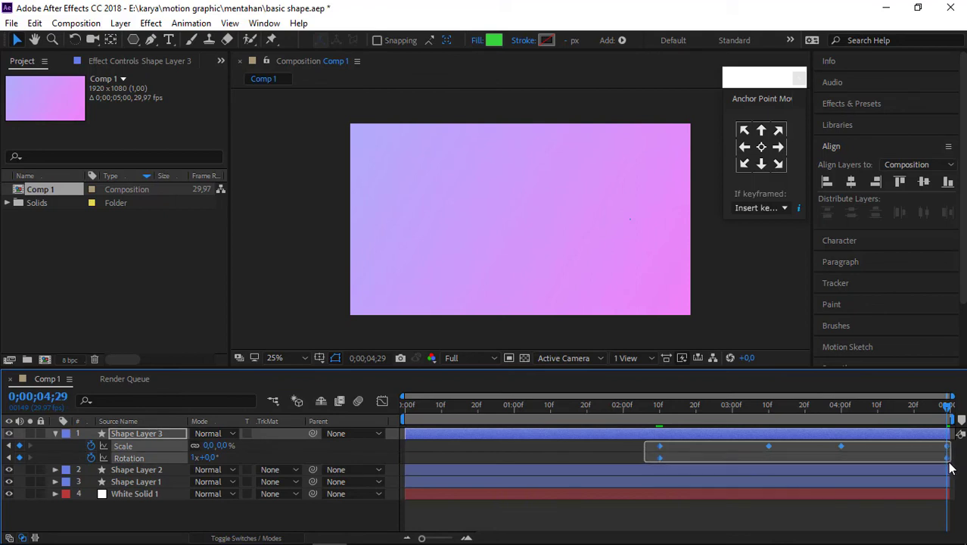
{"action": "right_click", "coordinate": [838, 447]}
{"action": "mouse_move", "coordinate": [853, 442]}
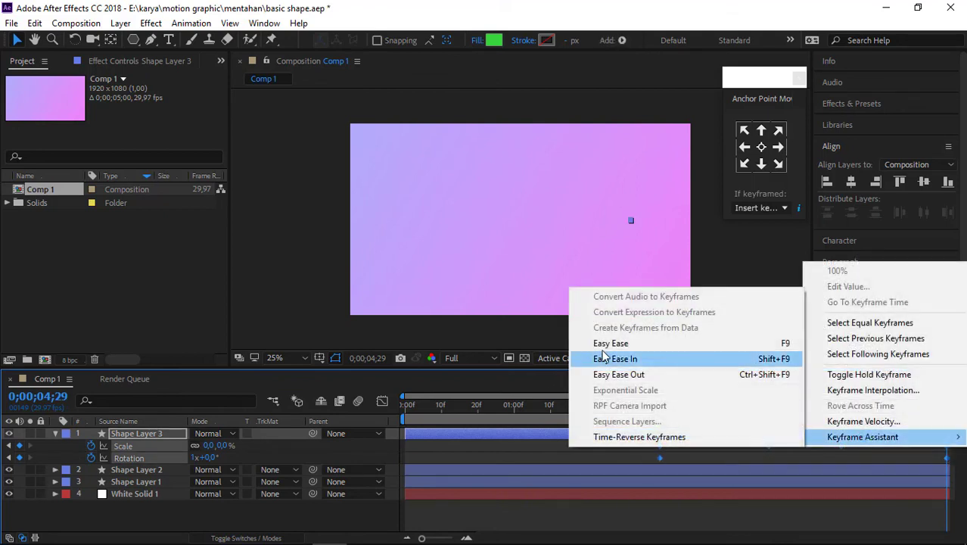
{"action": "left_click", "coordinate": [716, 359]}
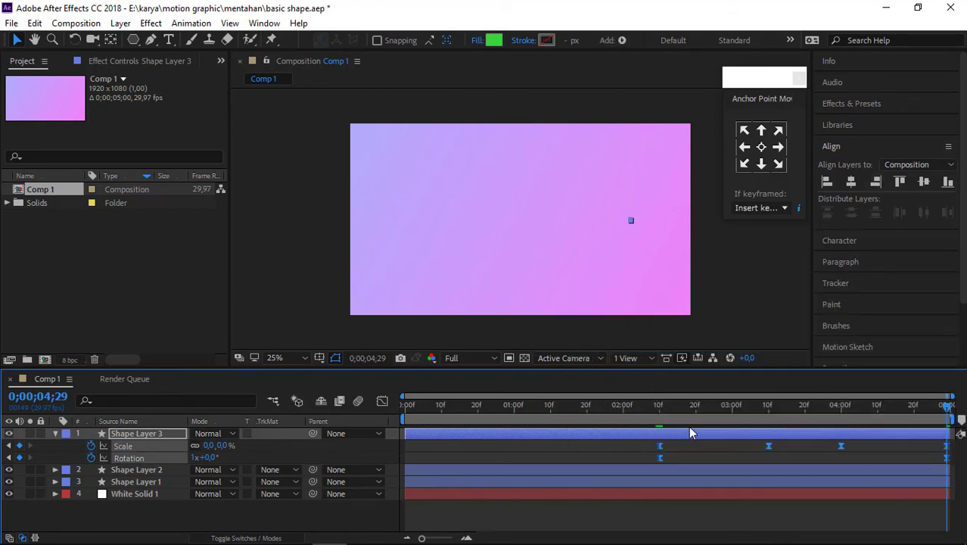
{"action": "key", "text": "space"}
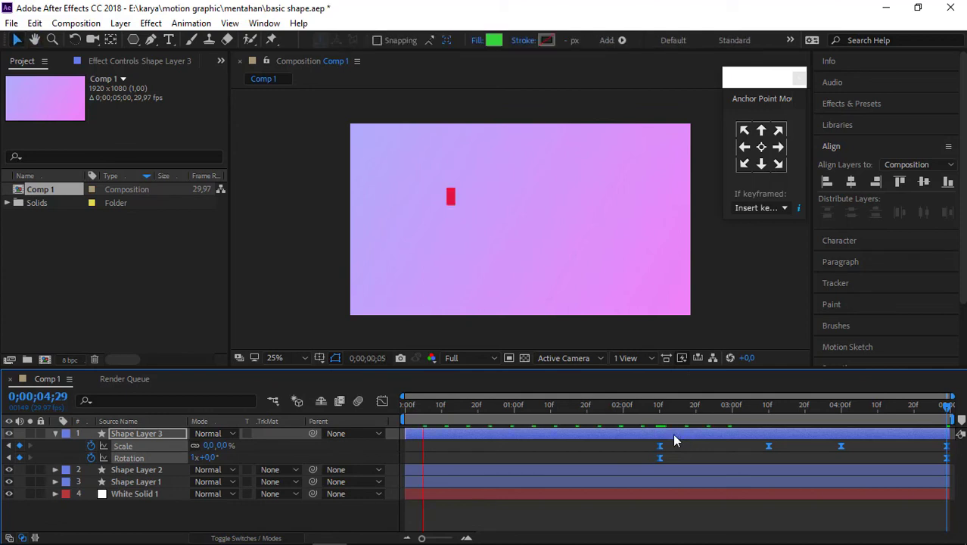